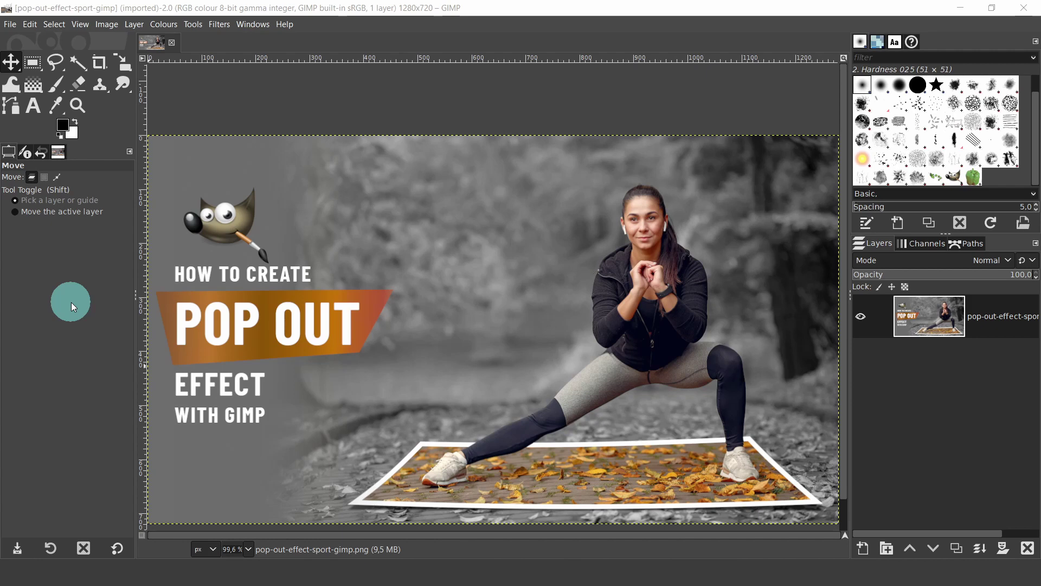
Open sports-girl-black-top-training-autumn-park.jpg from the popout folder as a new image.
left_click(10, 24)
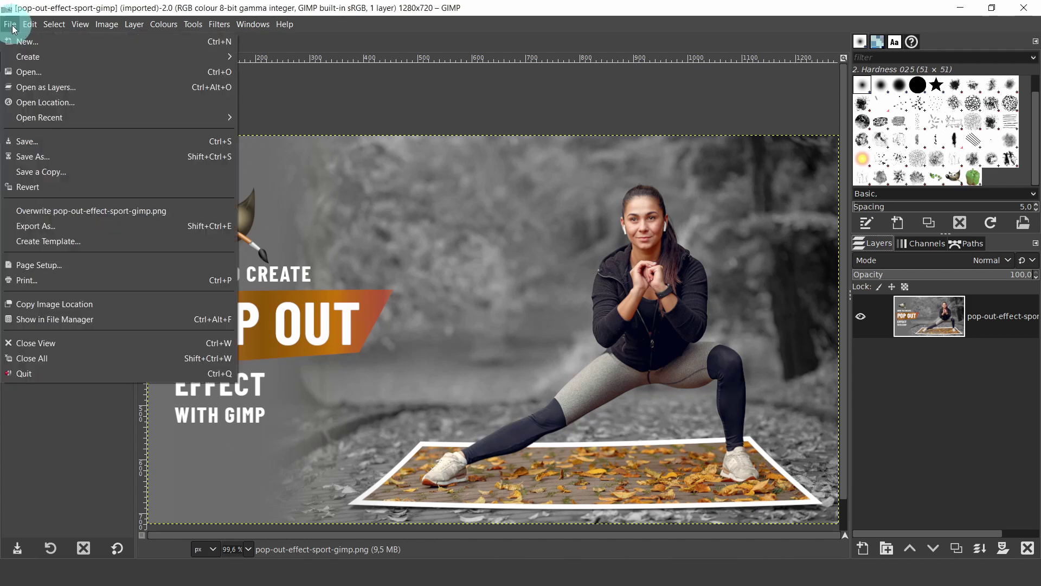
left_click(24, 73)
left_click(164, 133)
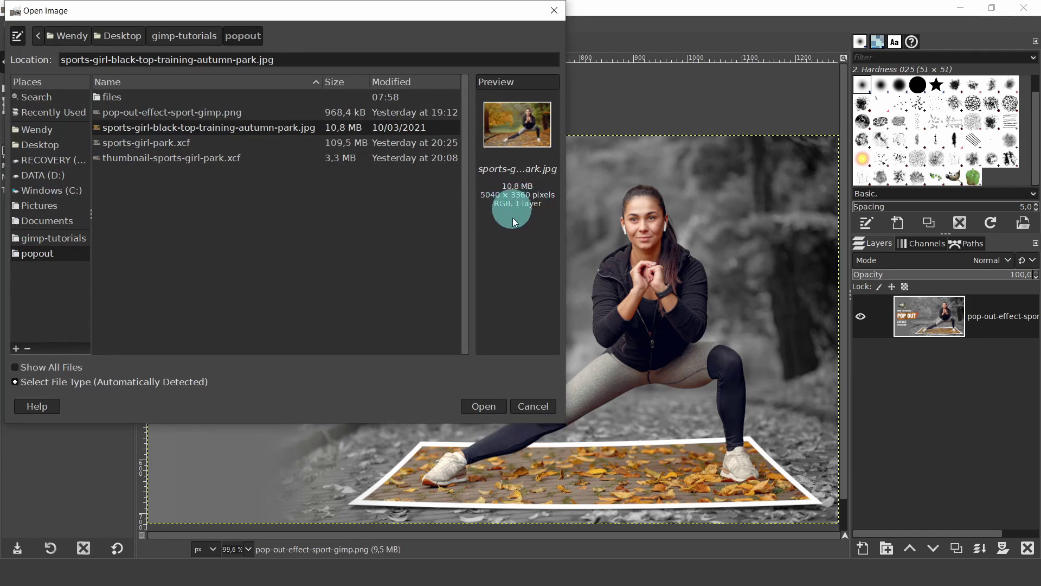
left_click(479, 406)
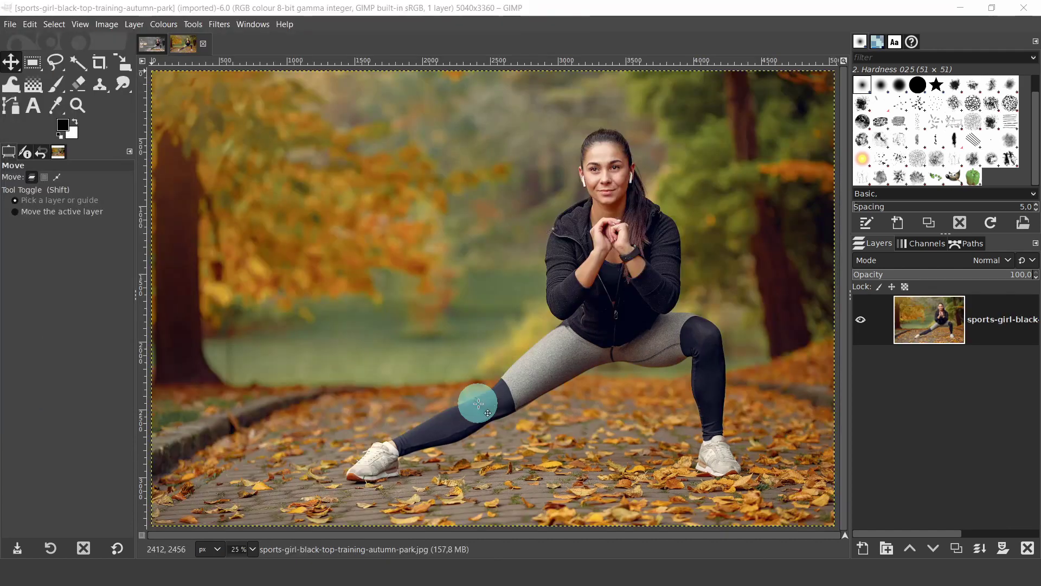
Scale the park photo to 1080 px height (1620×1080) at 300 pixels/in resolution.
left_click(103, 26)
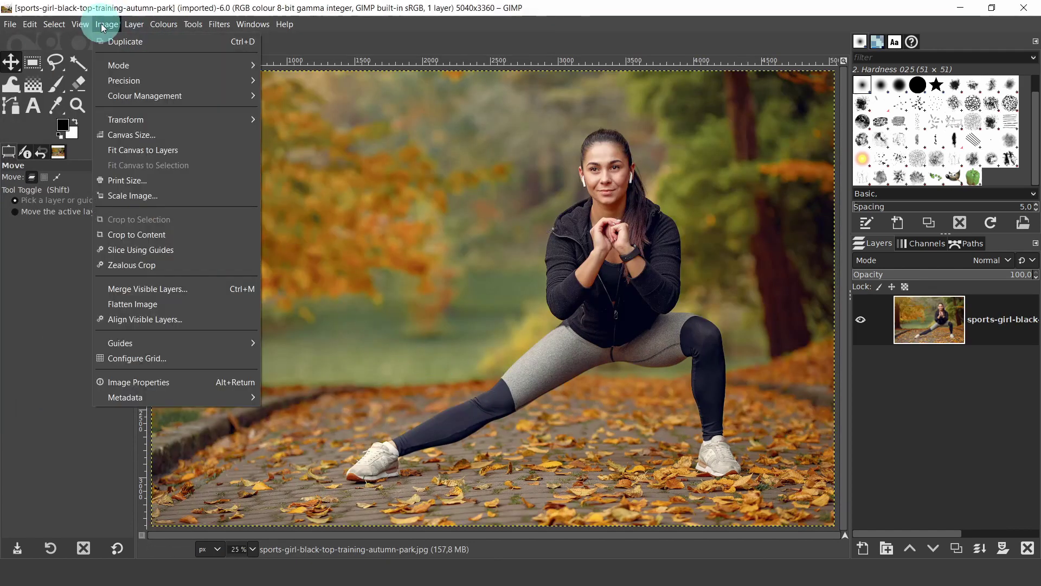
left_click(134, 195)
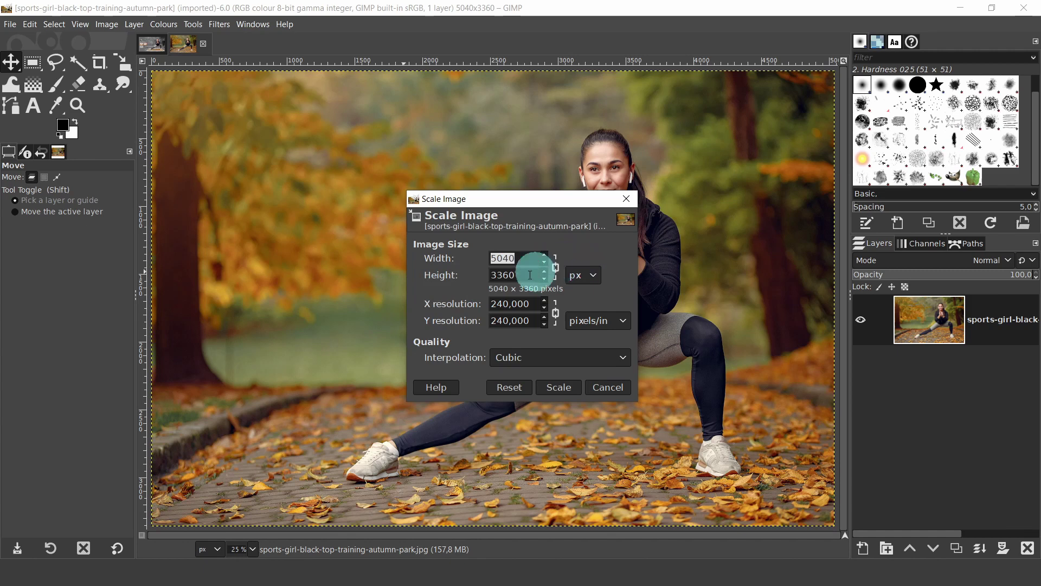
left_click_drag(519, 277, 471, 284)
type("1080")
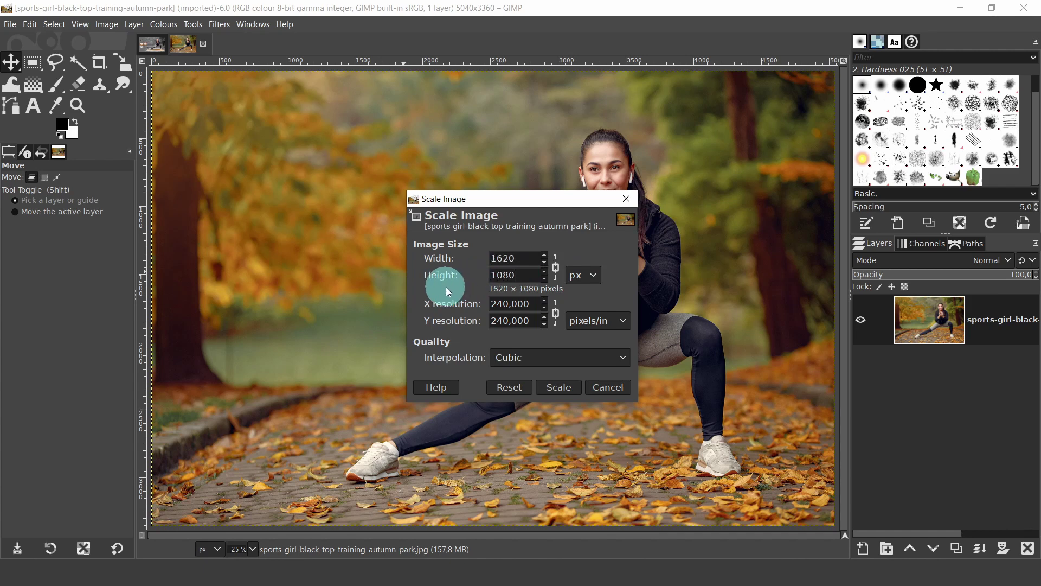
left_click_drag(510, 302, 487, 302)
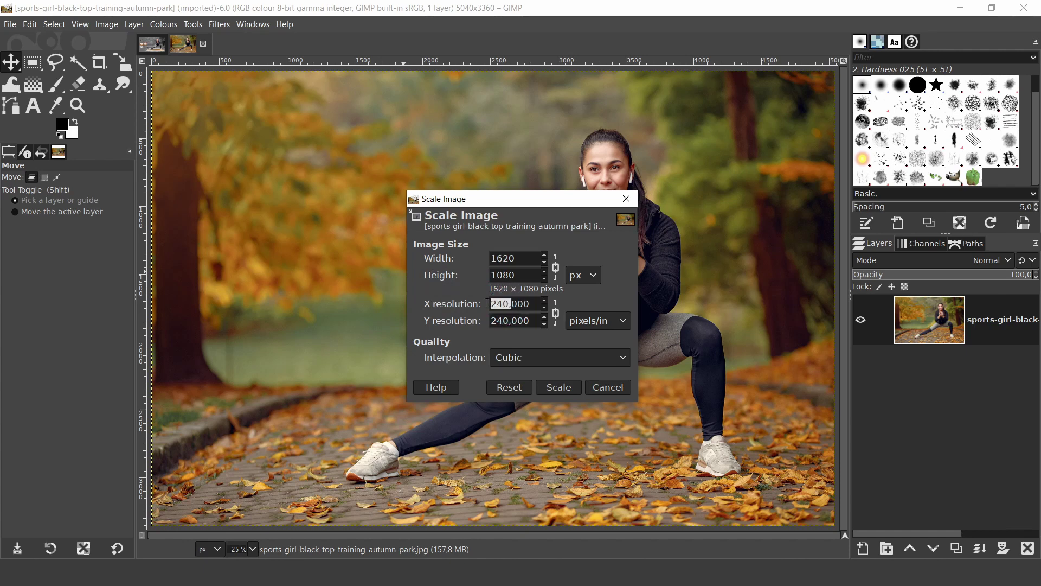
type("300")
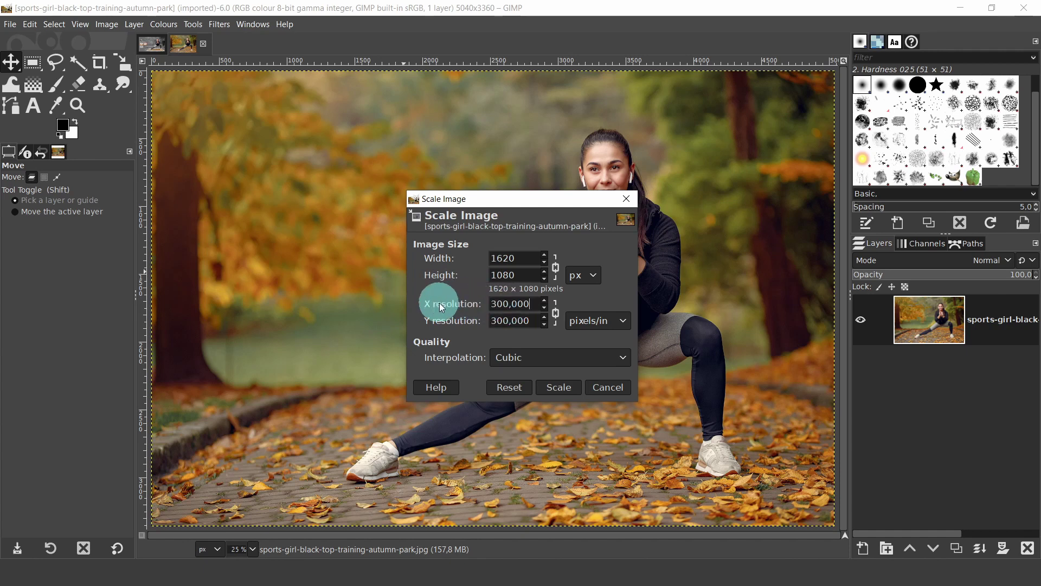
left_click(558, 387)
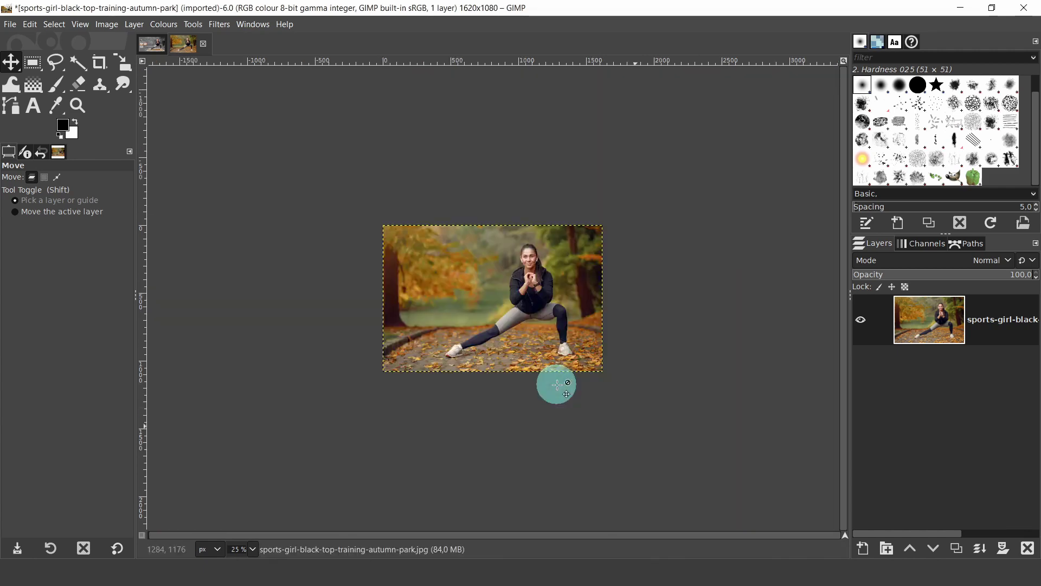
Zoom in and add an alpha channel to the photo layer.
key("plus")
key("plus")
key("plus")
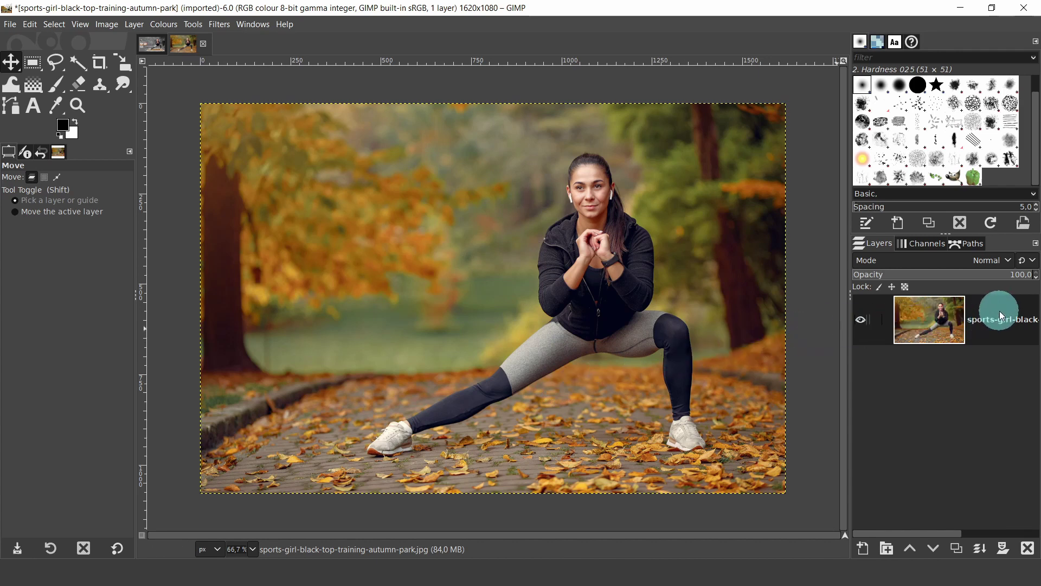
right_click(1003, 326)
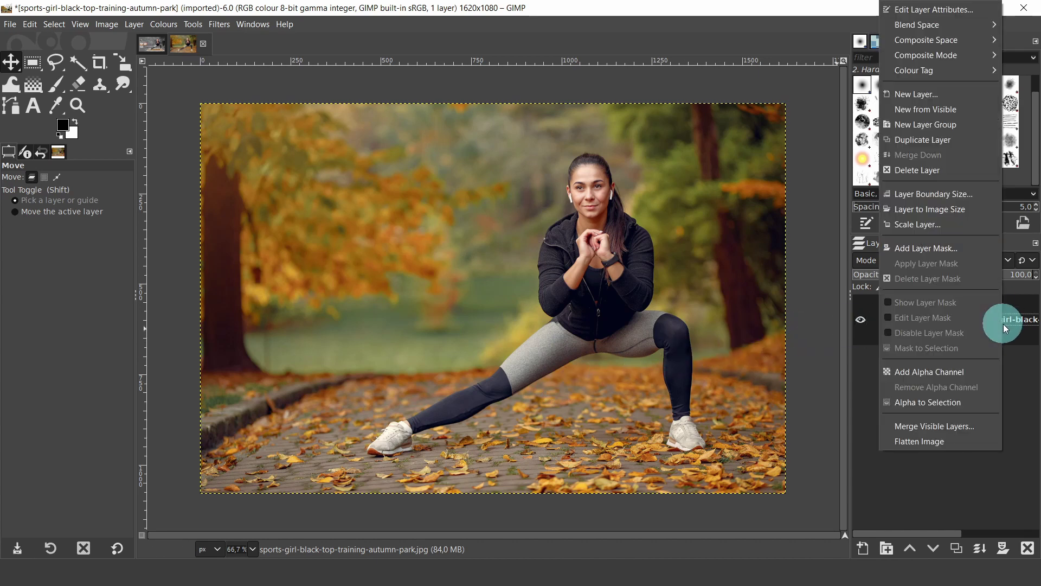
left_click(989, 370)
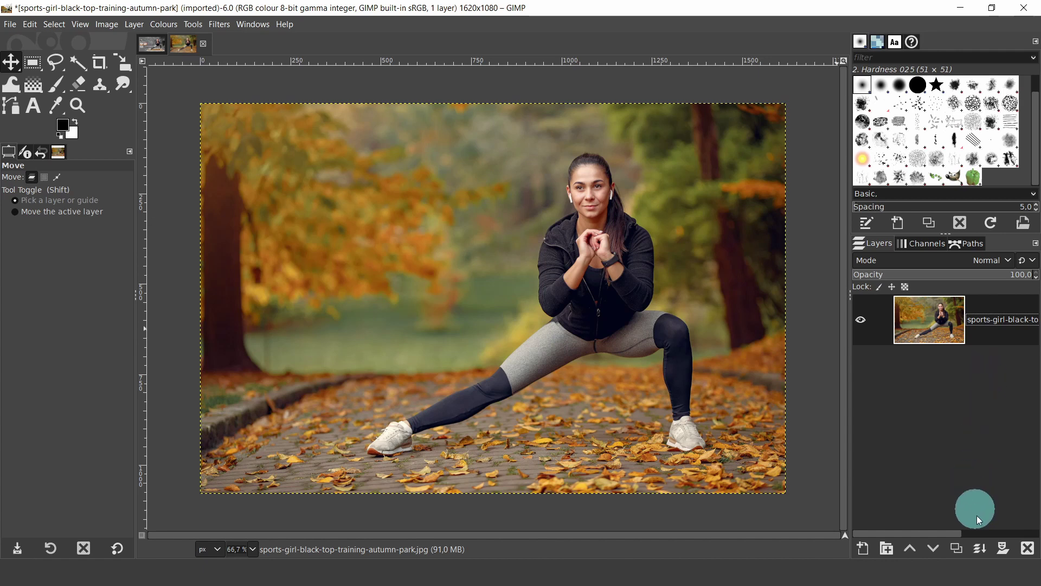
Duplicate the photo layer and rename the top copy 'model'.
left_click(959, 551)
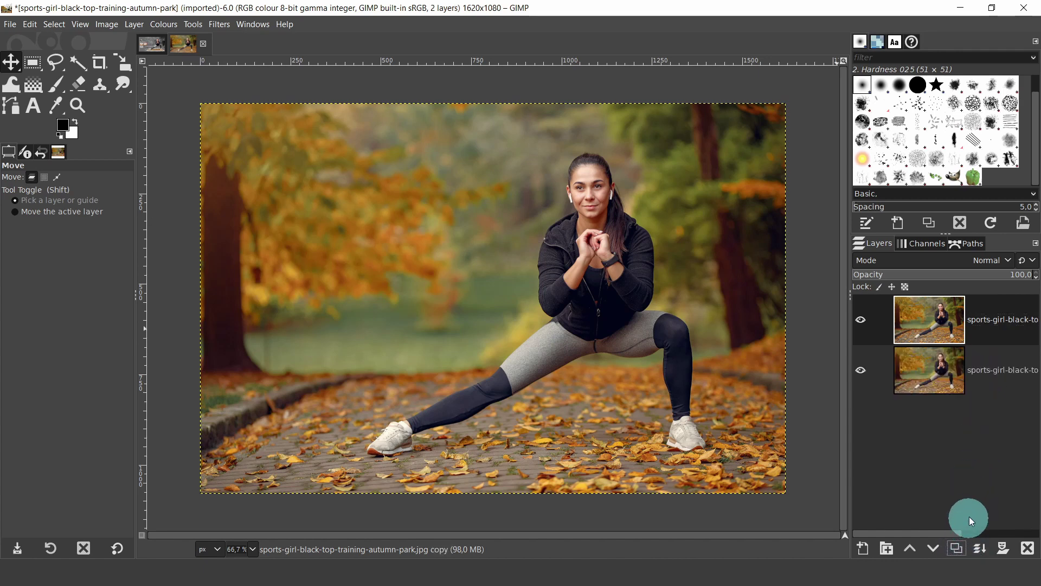
double_click(999, 320)
type("mod")
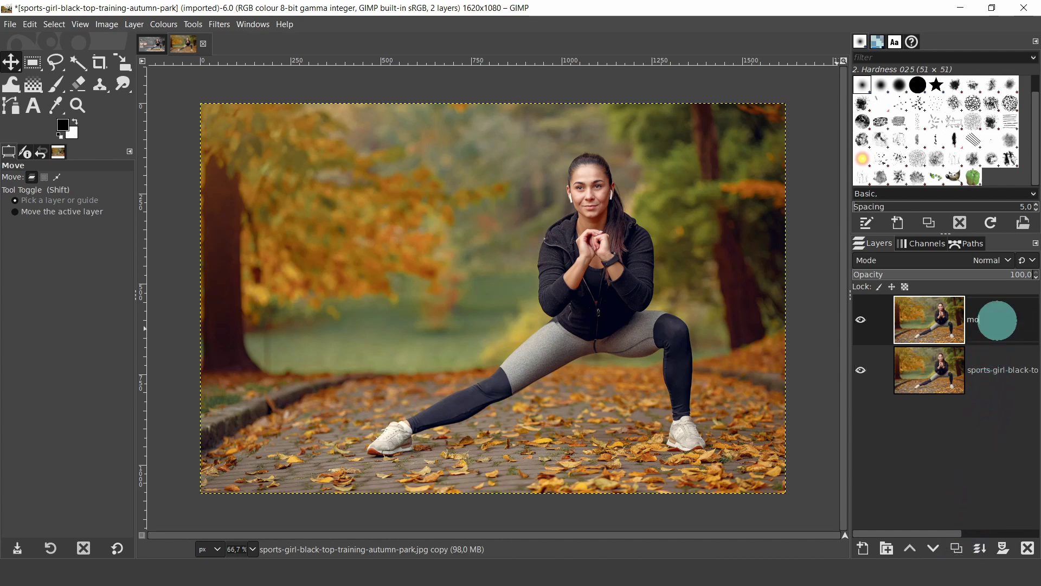
type("el")
key("Return")
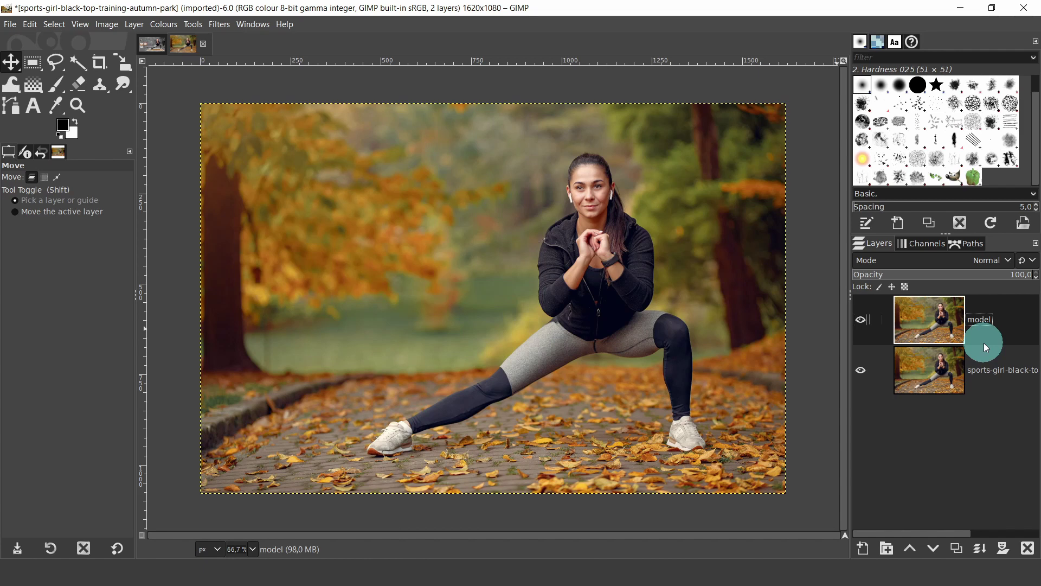
Start a path on the model's head with the Paths tool, zooming in on the hairline.
left_click(12, 106)
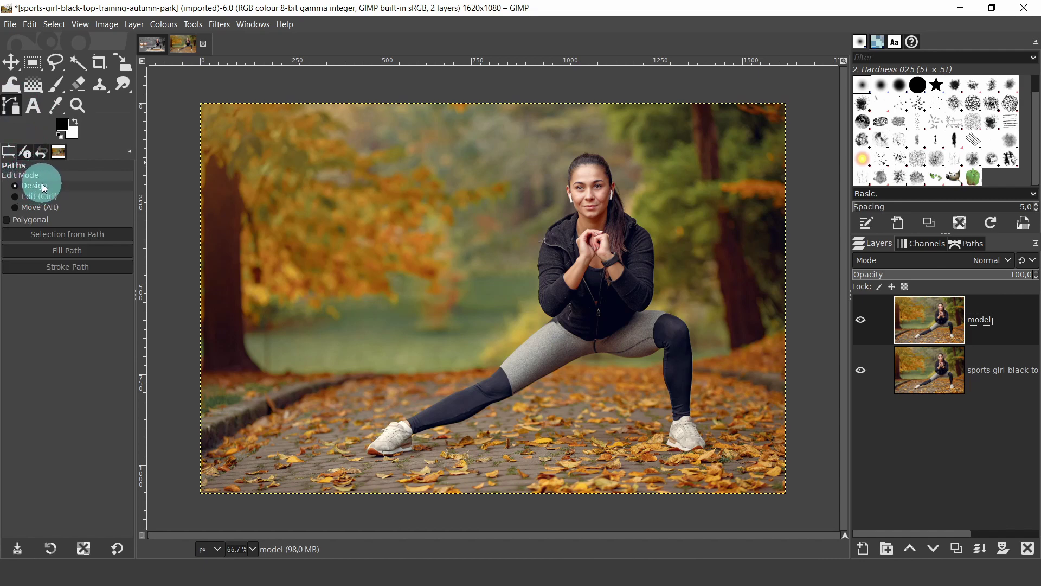
left_click(583, 161)
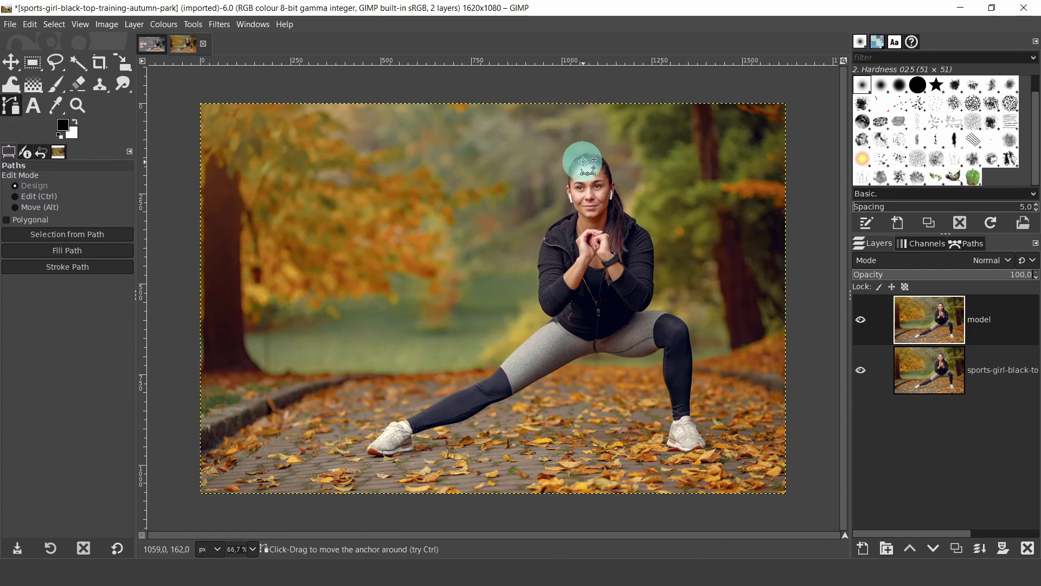
scroll(583, 161, "up", 4)
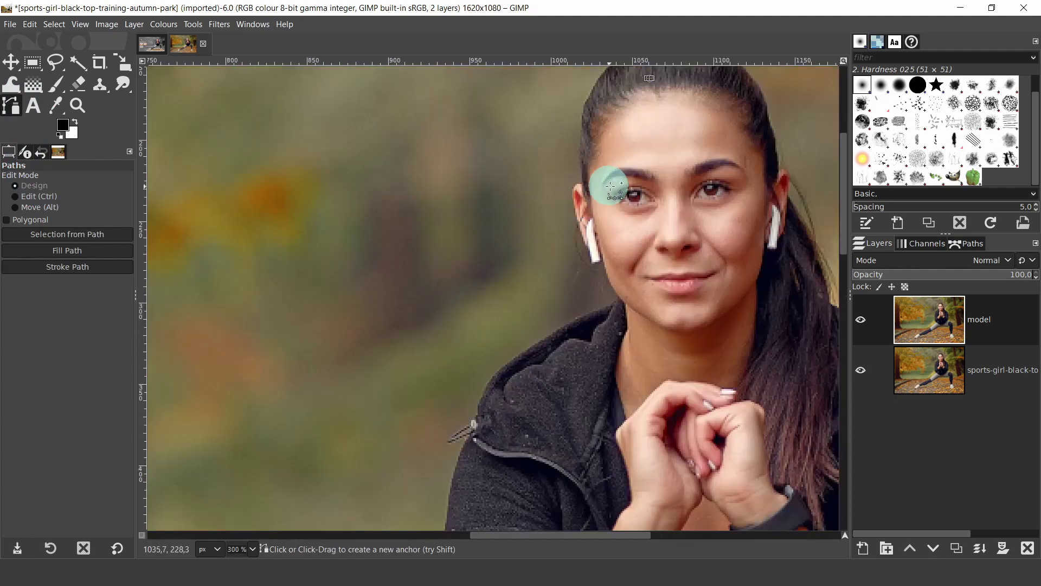
left_click_drag(611, 186, 465, 431)
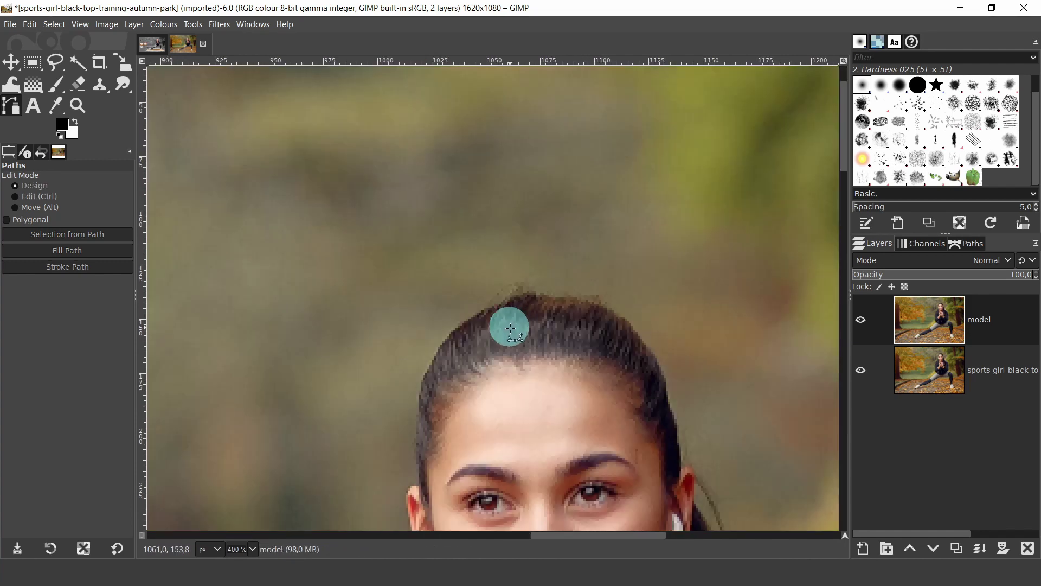
scroll(509, 326, "up", 2)
left_click_drag(566, 349, 434, 168)
Trace anchors along the top of the hairline, redoing misplaced points and curving one.
left_click(427, 100)
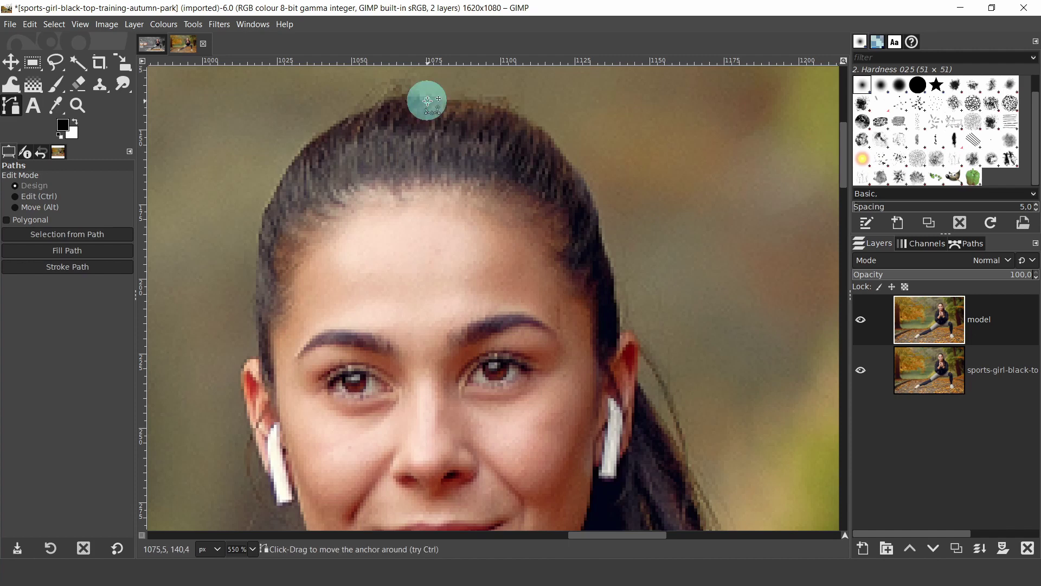
left_click(464, 103)
left_click(499, 110)
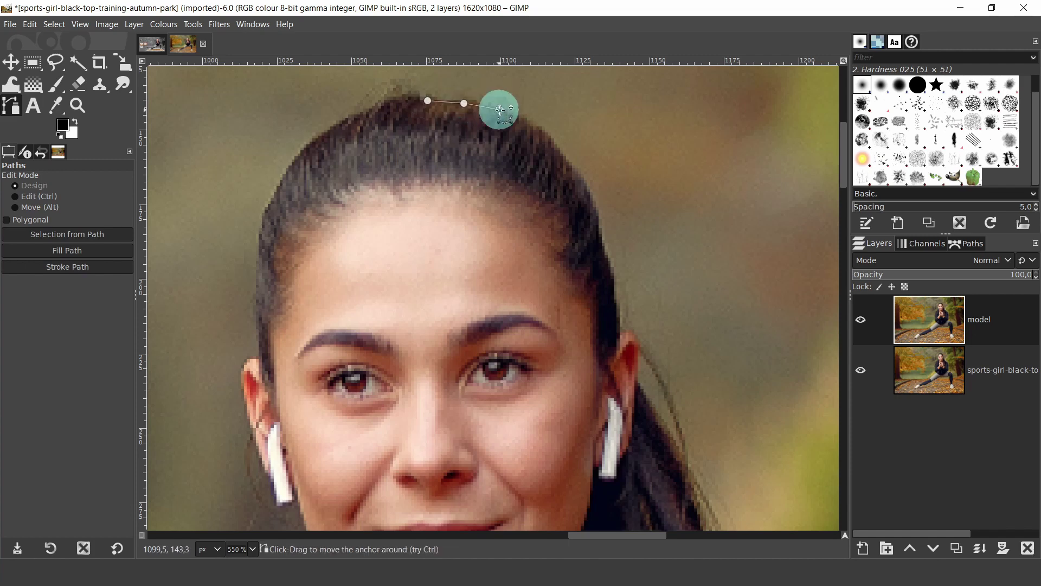
left_click(528, 127)
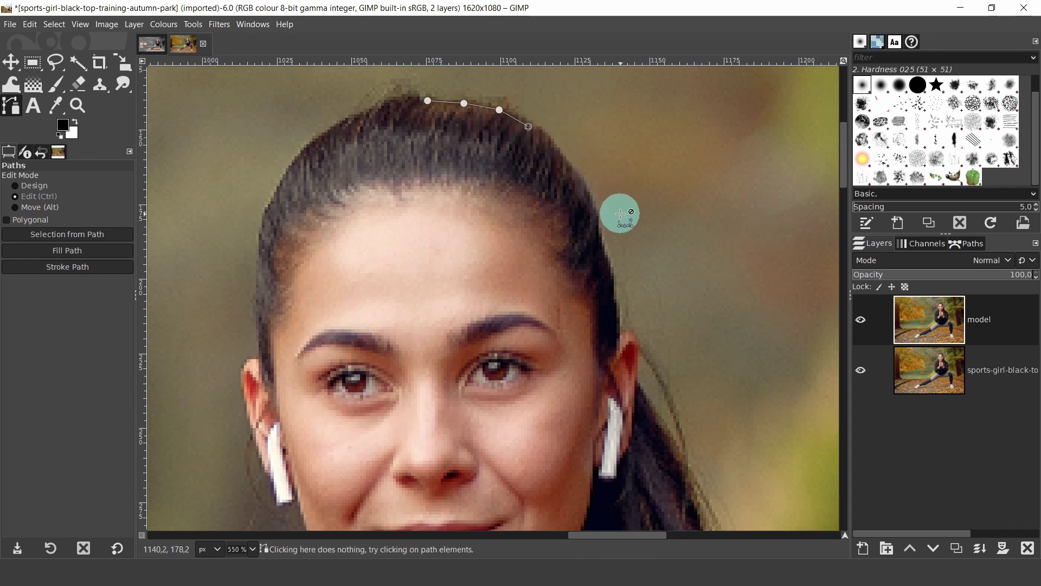
key("ctrl+z")
key("ctrl+z")
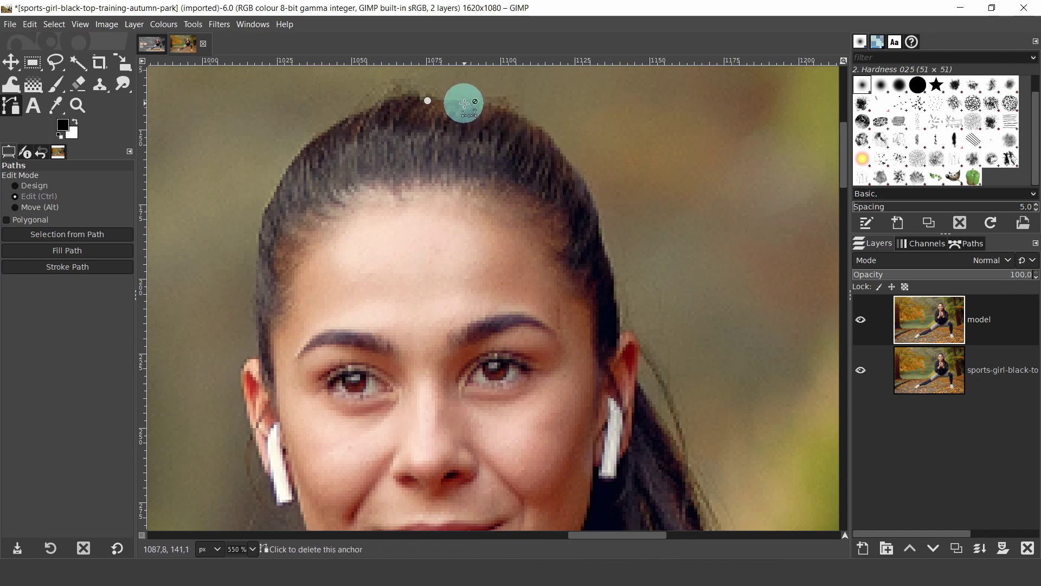
left_click(463, 103, "ctrl")
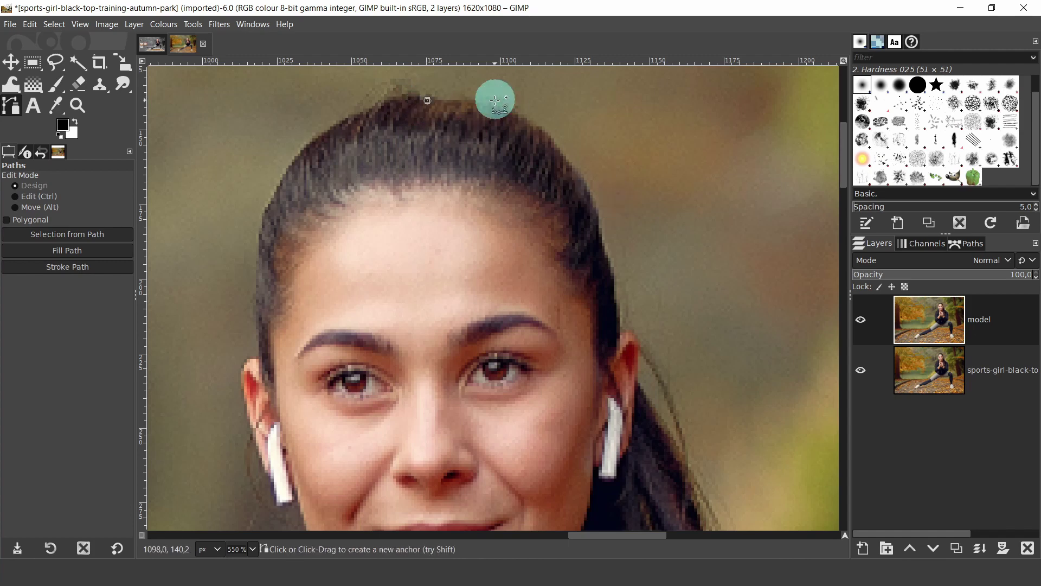
left_click(465, 102)
left_click_drag(503, 109, 508, 115)
Extend the path down the right side of the hair toward the ear.
left_click(545, 138)
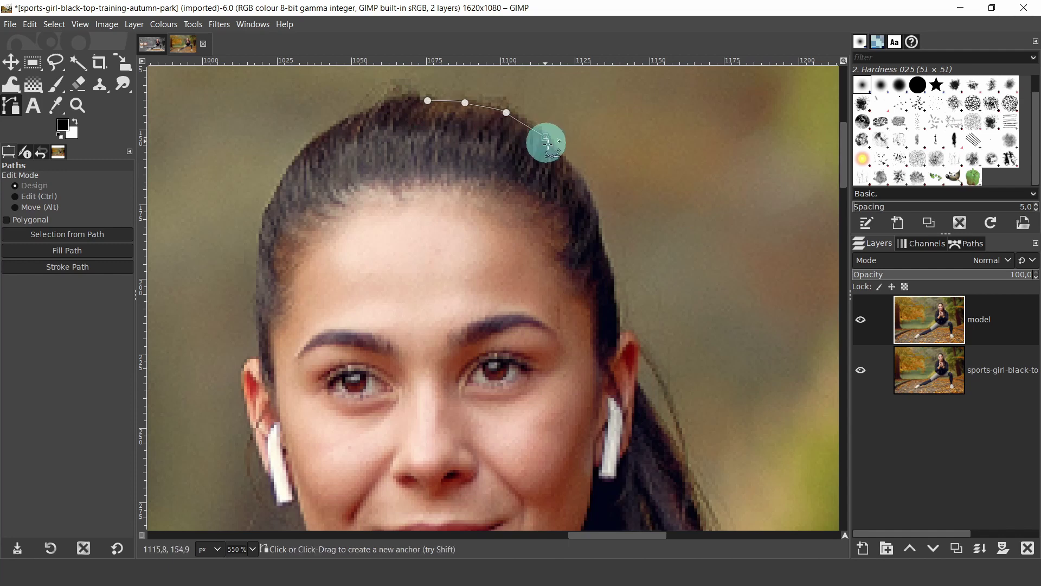
left_click(569, 166)
left_click(588, 198)
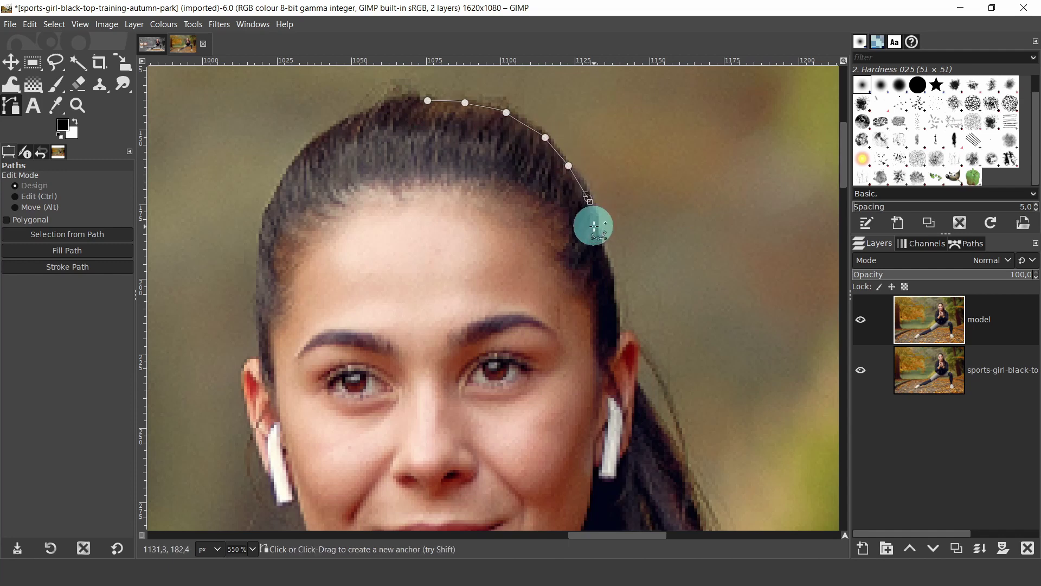
left_click(595, 233)
left_click(606, 261)
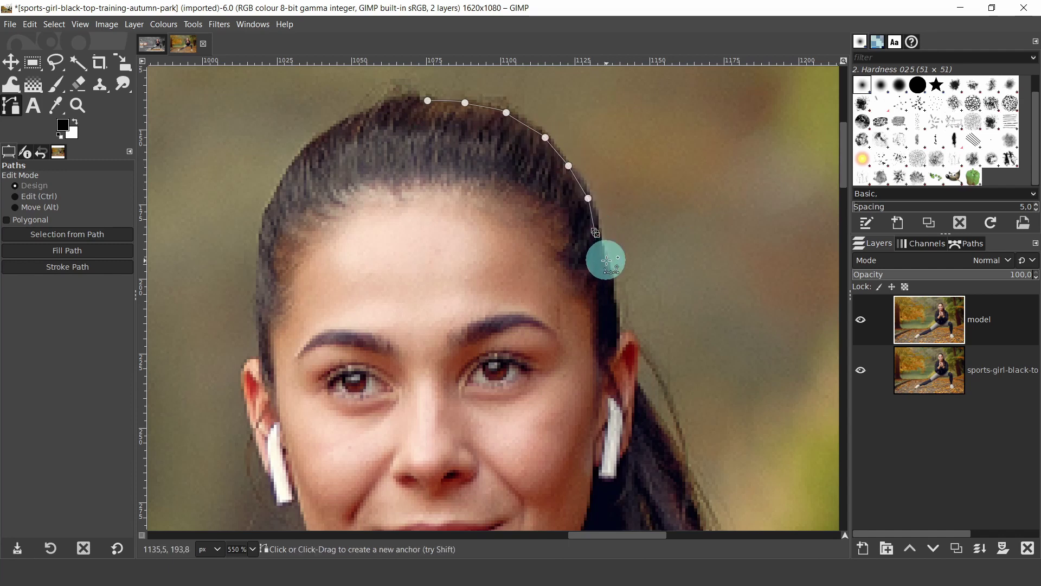
left_click(614, 304)
Place path anchors down the hair behind the ear toward the shoulder.
left_click(622, 341)
left_click(675, 467)
left_click(689, 501)
scroll(547, 126, "down", 5)
scroll(546, 126, "right", 1)
left_click(610, 161)
left_click(632, 216)
left_click(659, 229)
left_click(681, 248)
left_click(707, 260)
left_click(722, 279)
left_click(735, 309)
left_click(762, 327)
Add anchors along the grey shoulder edge.
left_click(792, 348)
left_click(834, 393)
scroll(832, 391, "down", 3)
scroll(832, 390, "right", 3)
left_click(571, 236)
left_click(583, 277)
left_click(590, 327)
left_click(589, 436)
left_click(586, 520)
scroll(577, 414, "down", 6)
scroll(667, 167, "left", 1)
left_click(667, 168)
left_click(669, 188)
left_click(662, 217)
left_click(646, 313)
left_click(625, 351)
left_click(590, 393)
left_click(631, 396)
left_click(686, 394)
left_click(731, 399)
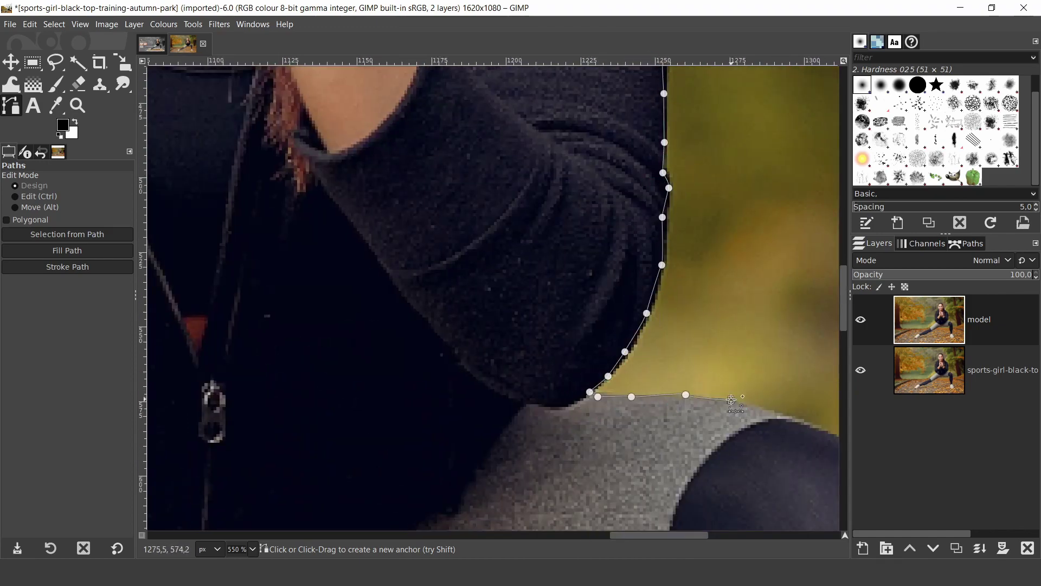
left_click(788, 415)
scroll(789, 449, "down", 4)
left_click(646, 157)
left_click(686, 177)
Trace the path down the dark sleeve edge.
left_click(726, 212)
left_click(753, 251)
left_click(767, 298)
left_click(777, 367)
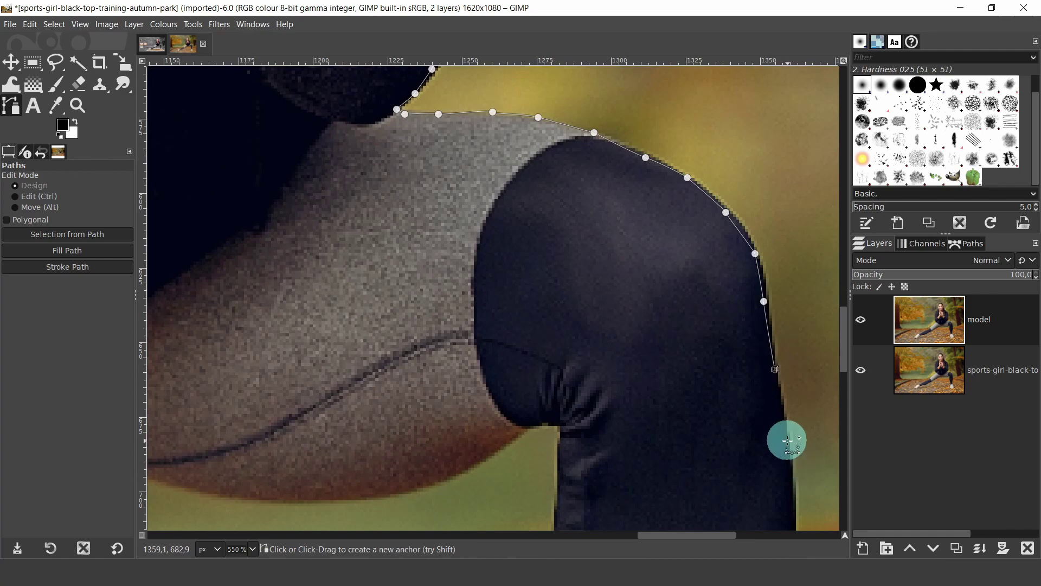
left_click(791, 504)
scroll(723, 390, "down", 6)
scroll(723, 390, "right", 1)
left_click(692, 182)
Continue the path down the dark trouser edge to the shoe collar.
left_click(689, 274)
left_click(681, 344)
left_click(673, 408)
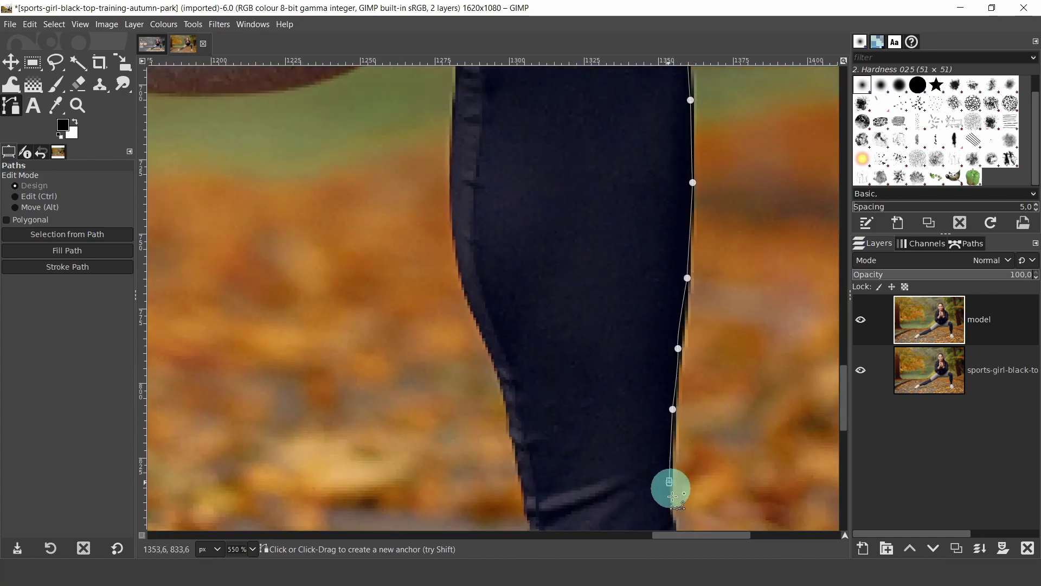
left_click(669, 482)
scroll(670, 481, "down", 6)
scroll(670, 481, "right", 1)
left_click(587, 126)
left_click(591, 140)
left_click(590, 154)
left_click(592, 157)
left_click(589, 168)
left_click(588, 181)
left_click(595, 195)
left_click(614, 208)
left_click(629, 224)
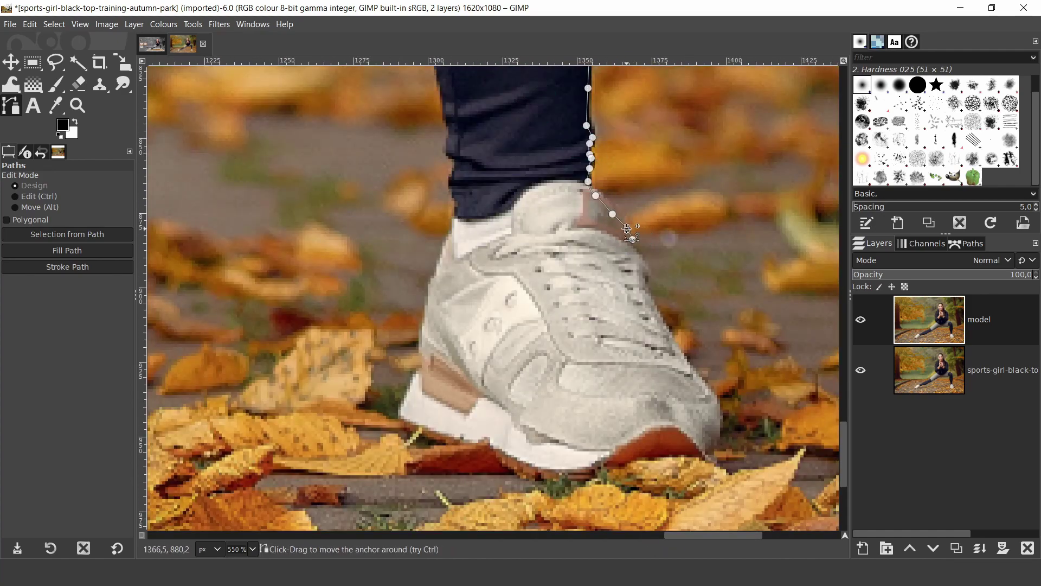
left_click(640, 255)
Outline the first shoe's front edge and sole with anchors.
left_click(642, 267)
left_click(642, 288)
left_click(657, 315)
left_click(676, 352)
left_click(699, 379)
left_click(714, 404)
left_click(720, 436)
left_click(716, 456)
left_click(696, 457)
left_click(642, 459)
left_click(599, 471)
left_click(554, 481)
left_click(490, 464)
left_click(453, 450)
left_click(398, 427)
left_click(410, 393)
Trace back up the heel and the trouser's inner edge toward the knee crease.
left_click(426, 332)
left_click(445, 251)
left_click(458, 213)
left_click(456, 198)
left_click(461, 166)
left_click(449, 156)
left_click(452, 125)
left_click(443, 118)
left_click_drag(443, 92, 509, 388)
left_click(523, 420)
left_click(517, 391)
left_click(509, 352)
left_click(502, 323)
left_click(499, 306)
left_click(481, 259)
left_click(459, 185)
left_click(452, 110)
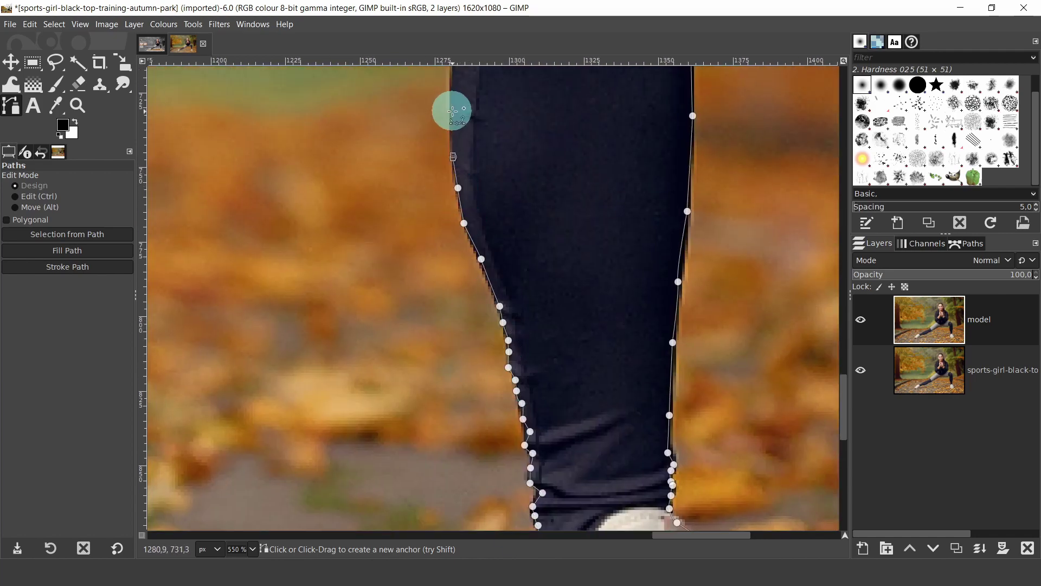
scroll(549, 405, "up", 10)
left_click(554, 401)
left_click(556, 366)
left_click(558, 328)
left_click(560, 301)
left_click(561, 280)
Run anchors along the outstretched leg's lower edge toward the foot.
left_click(470, 313)
left_click(425, 331)
left_click(384, 344)
left_click(340, 348)
left_click(255, 348)
left_click(207, 344)
left_click(172, 330)
left_click_drag(173, 386, 548, 424)
left_click(471, 365)
left_click(428, 360)
left_click(370, 352)
left_click(326, 356)
left_click(283, 365)
left_click(241, 376)
left_click(194, 393)
left_click(163, 411)
left_click(544, 329)
left_click(464, 377)
left_click(377, 424)
left_click(294, 466)
left_click(226, 510)
left_click_drag(226, 510, 565, 318)
left_click(496, 359)
left_click(433, 398)
left_click(397, 418)
left_click(332, 451)
left_click(275, 468)
left_click(247, 482)
left_click(186, 520)
left_click_drag(186, 520, 568, 310)
left_click(518, 340)
left_click(464, 375)
Carry the path down to the far-left sneaker's heel and along its sole.
left_click(402, 405)
left_click(216, 449)
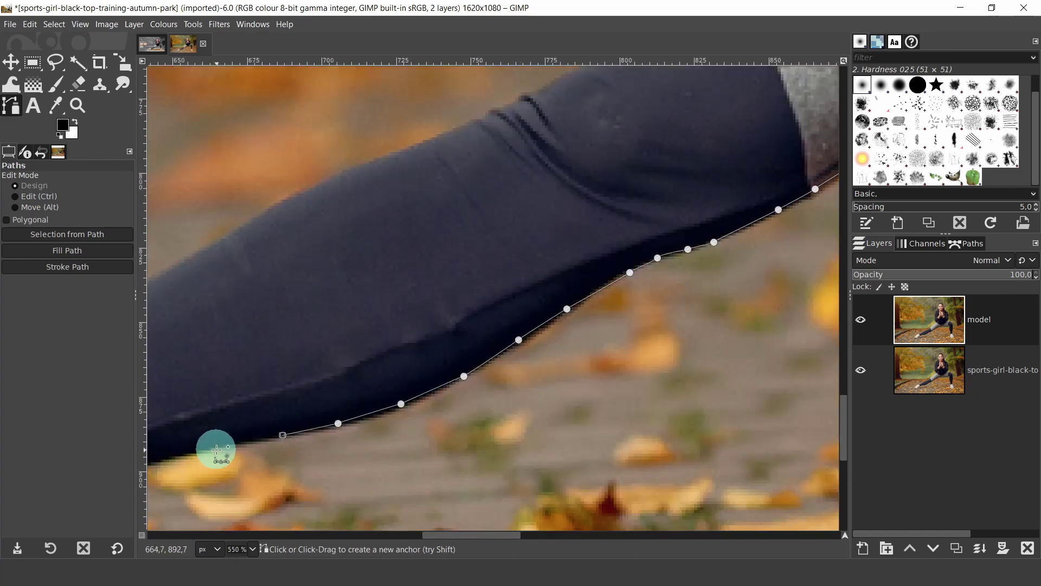
left_click(173, 456)
left_click_drag(173, 457, 832, 274)
left_click(682, 272)
left_click(614, 296)
left_click(548, 317)
left_click(549, 334)
left_click(551, 358)
left_click(566, 429)
left_click(509, 453)
left_click(436, 472)
left_click(356, 492)
left_click(277, 486)
left_click(193, 475)
left_click(190, 427)
Trace up the sneaker's toe and top onto the leg.
left_click(250, 375)
left_click(292, 329)
left_click(323, 305)
left_click(342, 272)
left_click(366, 249)
left_click(386, 219)
left_click(408, 214)
left_click(444, 216)
left_click(463, 208)
left_click(476, 205)
left_click(488, 203)
left_click(508, 195)
left_click(515, 190)
left_click(542, 179)
left_click(557, 172)
left_click(566, 166)
Begin tracing back along the outstretched leg's upper edge.
left_click(737, 70)
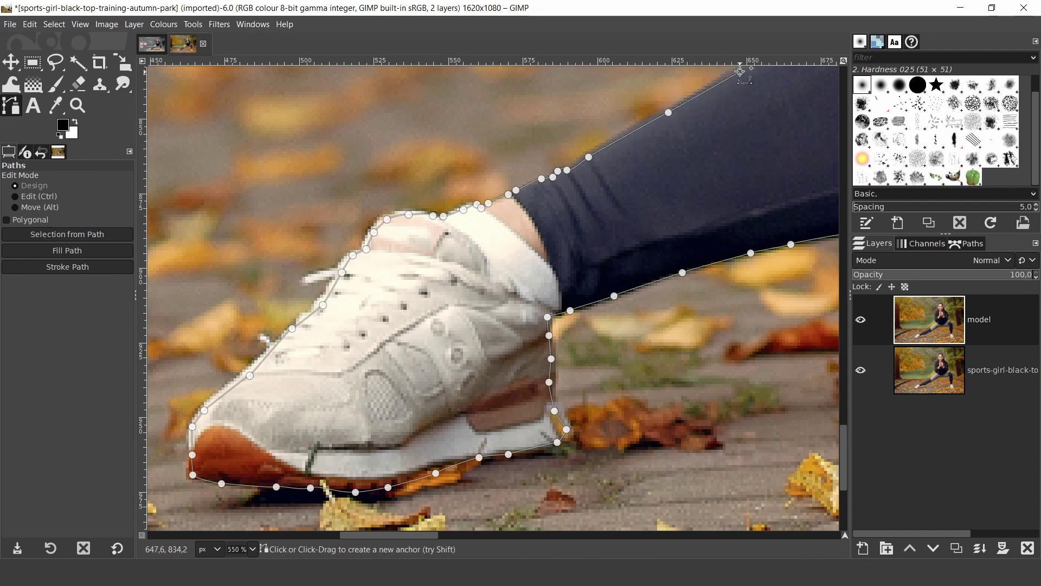
scroll(737, 70, "up", 5)
left_click(586, 402)
left_click(626, 372)
left_click(671, 353)
left_click(709, 337)
scroll(709, 336, "right", 4)
left_click(490, 375)
left_click(526, 362)
left_click(545, 351)
Extend the path along the leg's upper edge and up the grey trouser section.
left_click(566, 344)
left_click(584, 333)
left_click(613, 318)
left_click(632, 311)
left_click(650, 302)
left_click(684, 285)
left_click(760, 201)
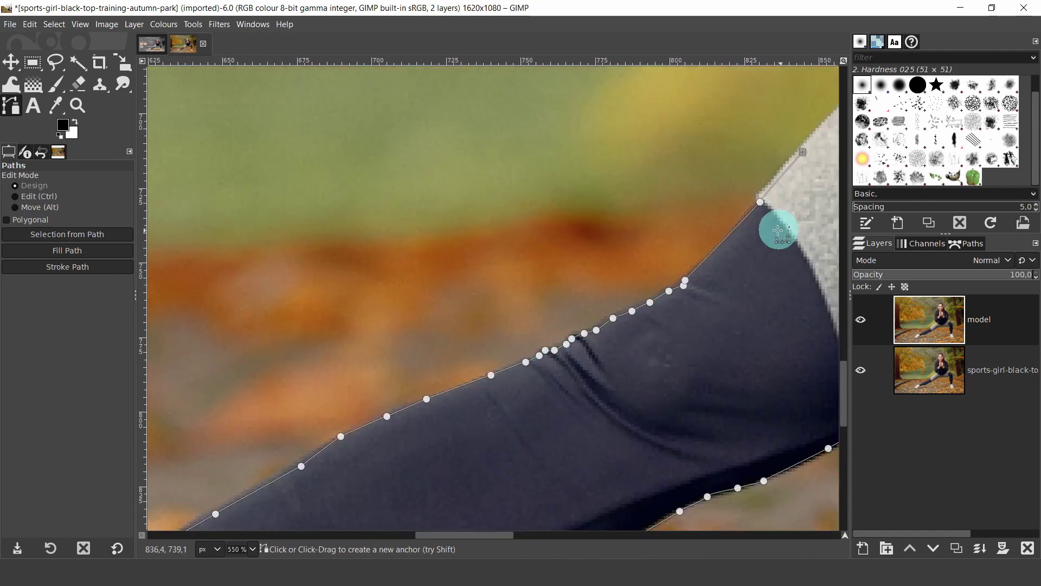
scroll(801, 190, "up", 5)
scroll(801, 191, "right", 5)
left_click(483, 398)
left_click(540, 343)
left_click(665, 229)
left_click(738, 171)
left_click(795, 129)
Trace the path up the jacket's edge and the arm's outer edge.
scroll(834, 93, "up", 4)
scroll(833, 93, "right", 3)
left_click(635, 346)
left_click(612, 342)
left_click(580, 324)
left_click(543, 277)
left_click(512, 199)
left_click(512, 147)
scroll(514, 103, "down", 5)
left_click(520, 471)
left_click(522, 413)
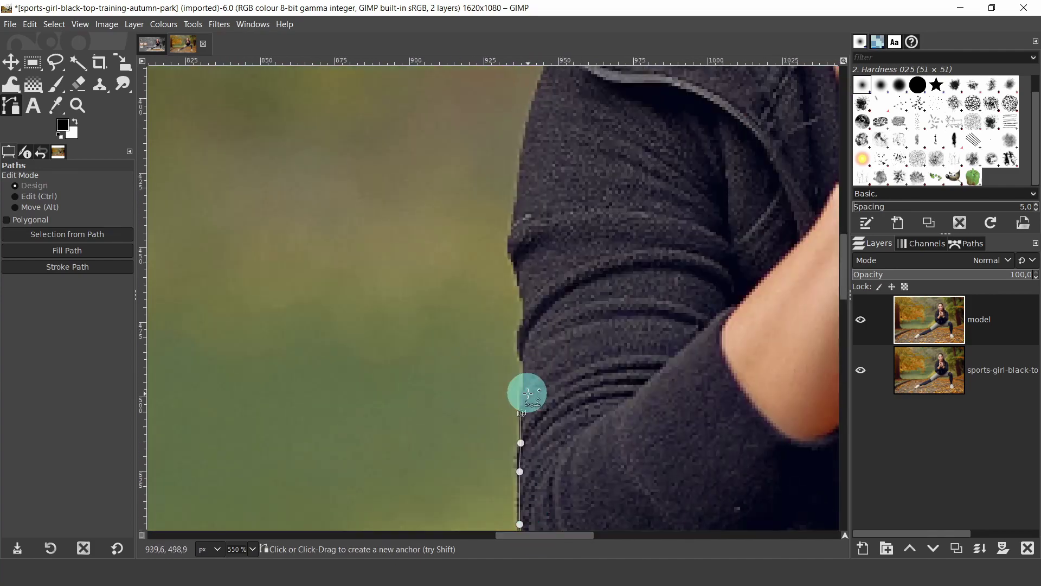
left_click(524, 373)
left_click(518, 334)
left_click(522, 297)
left_click(511, 255)
left_click(514, 200)
Trace the path over the shoulder toward the zipper and along the shoulder edge.
scroll(536, 113, "up", 3)
scroll(536, 113, "left", 1)
left_click(541, 364)
left_click(558, 309)
left_click(569, 283)
left_click(577, 269)
left_click(560, 276)
left_click(546, 283)
left_click(534, 278)
left_click(546, 268)
left_click(565, 253)
left_click(579, 247)
left_click(590, 239)
left_click(593, 219)
left_click(606, 187)
left_click(618, 167)
Trace the path along the collar to the neck and around the earbud and ear.
left_click(640, 147)
scroll(532, 383, "up", 4)
scroll(532, 384, "right", 3)
left_click(554, 370)
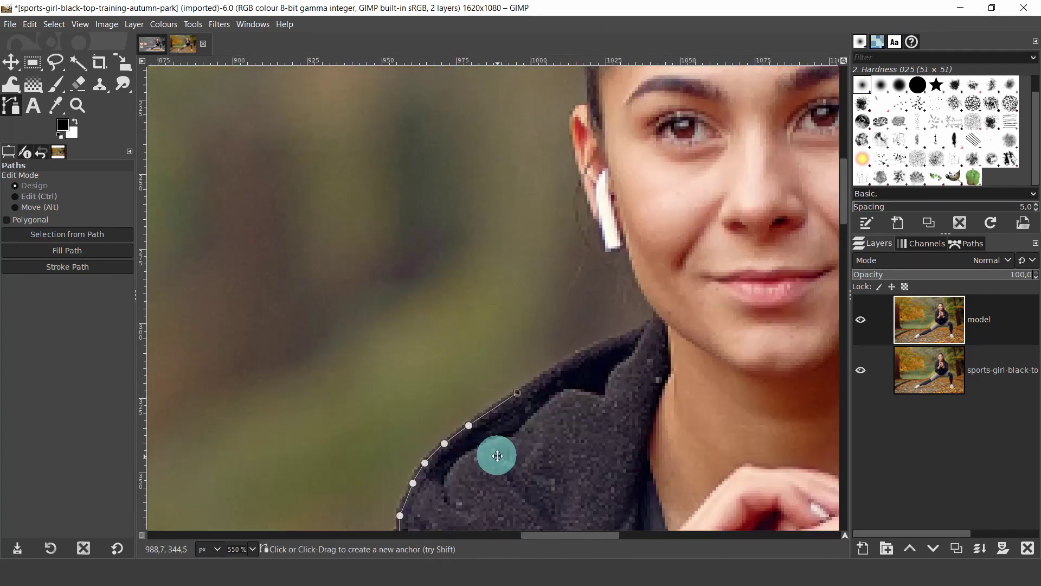
left_click(620, 338)
left_click(651, 318)
left_click(649, 298)
left_click(639, 274)
left_click(639, 281)
left_click(629, 239)
left_click(606, 250)
left_click(596, 217)
left_click(590, 191)
left_click(579, 163)
left_click(572, 116)
left_click(589, 105)
Trace the path up the hairline and over the top of the head, closing the outline.
scroll(619, 150, "up", 5)
left_click(578, 413)
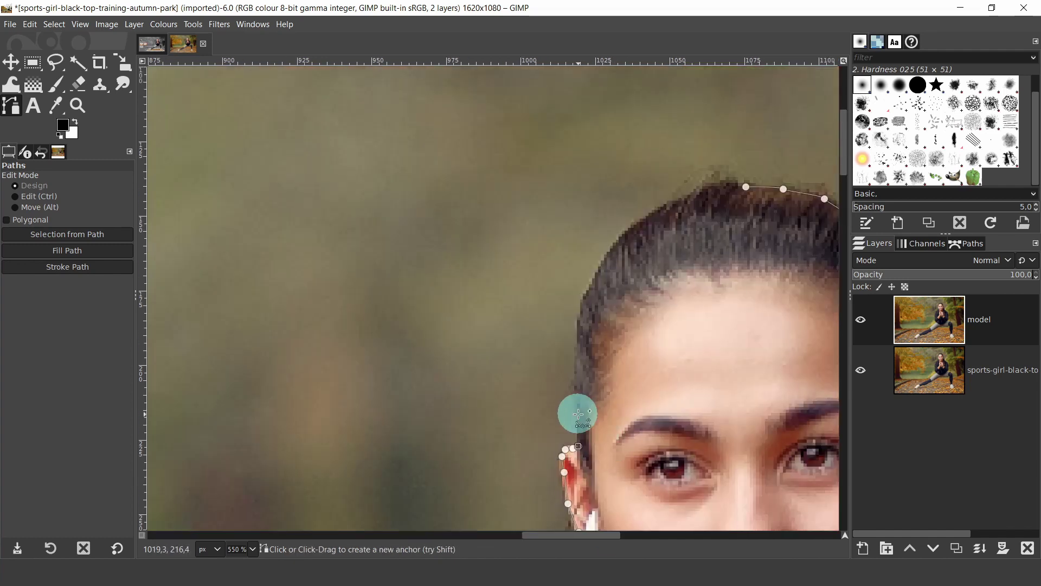
left_click(578, 372)
left_click(578, 330)
left_click(588, 298)
left_click(604, 259)
left_click(625, 232)
left_click(654, 214)
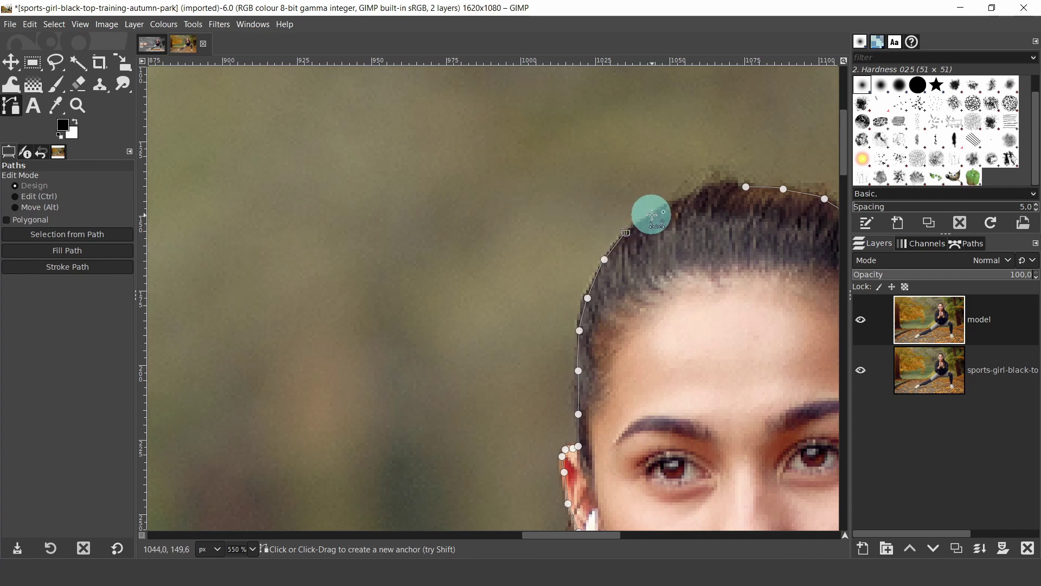
left_click(684, 199)
left_click(698, 187)
left_click(708, 186)
left_click(726, 188)
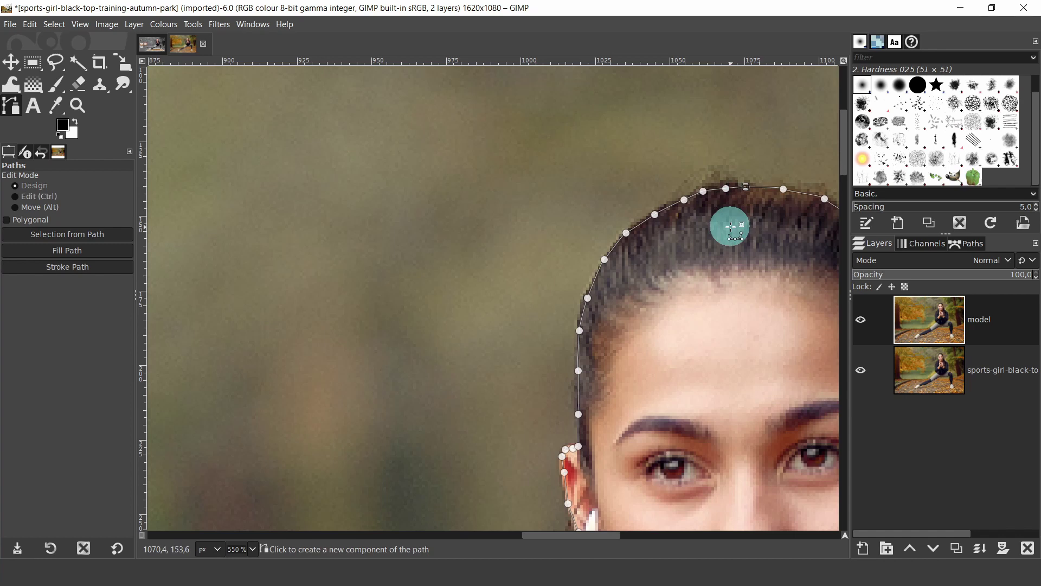
Zoom out and pan to check the complete outline around the model.
scroll(730, 226, "down", 2)
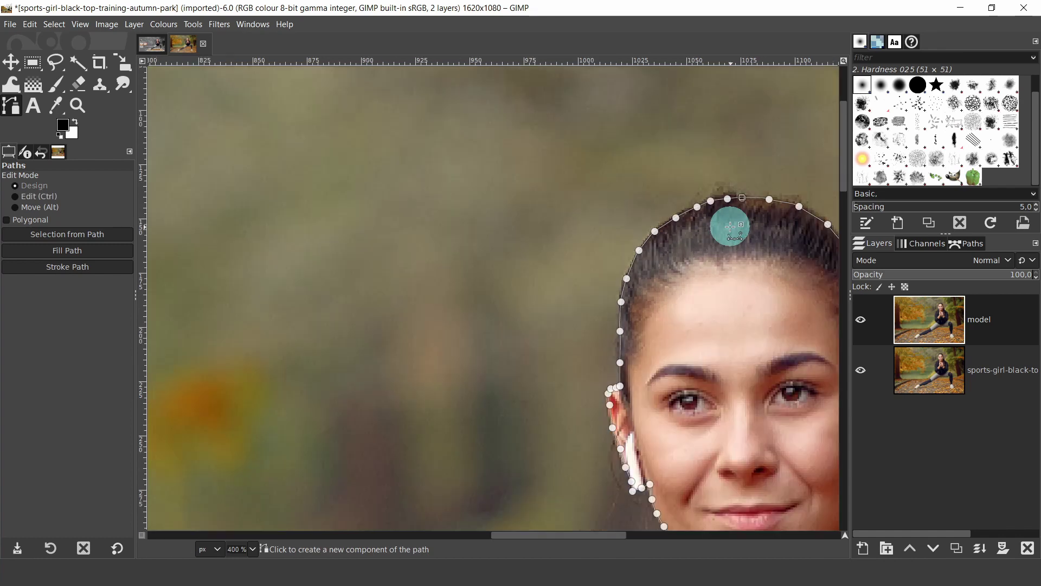
scroll(730, 227, "down", 1)
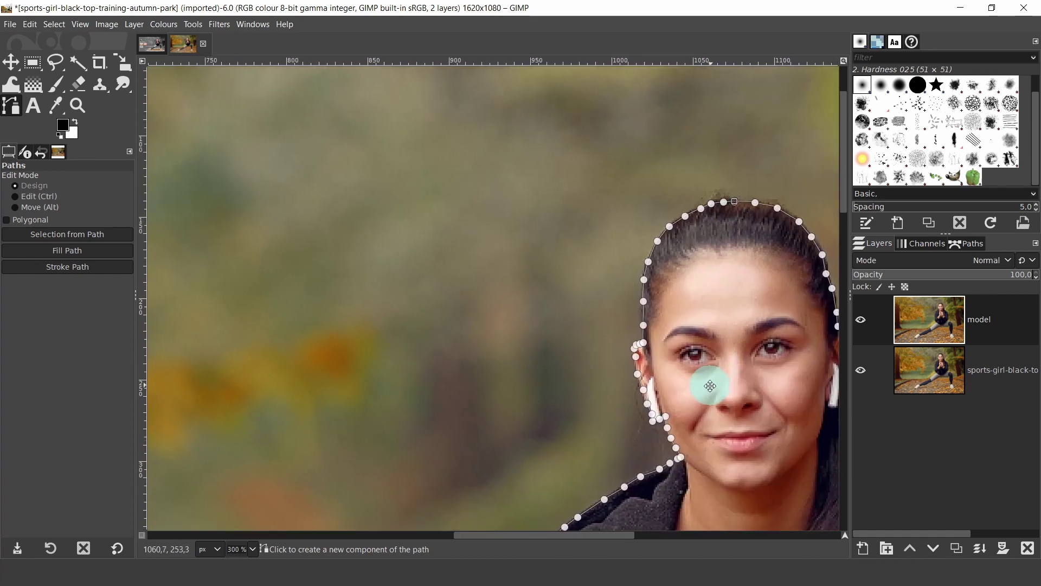
left_click_drag(721, 372, 631, 260)
scroll(495, 297, "down", 2)
left_click_drag(624, 441, 617, 268)
scroll(586, 367, "down", 1)
left_click_drag(586, 376, 604, 313)
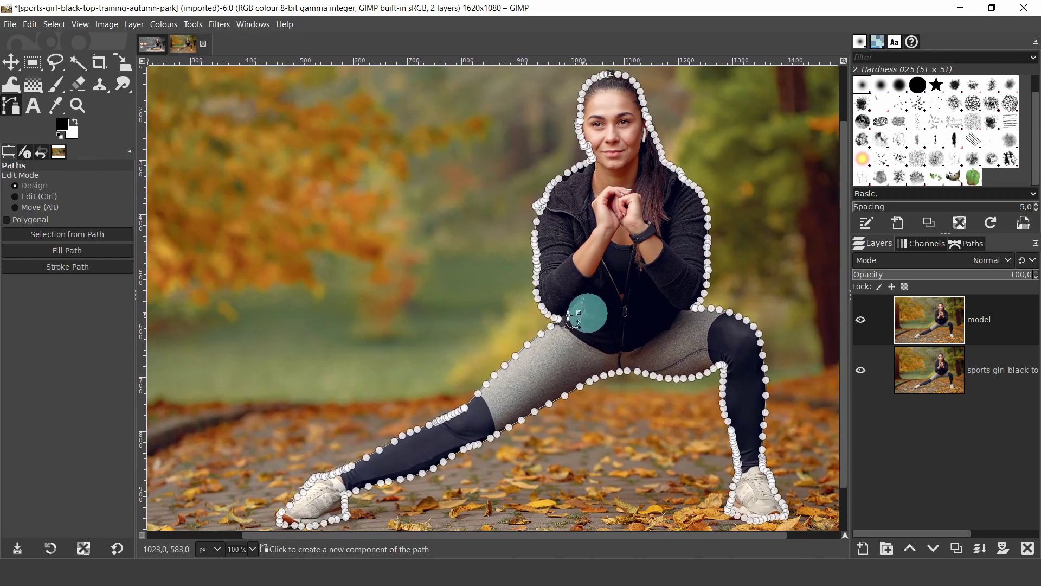
Convert the model's closed path into a selection and switch to the Move tool.
left_click(47, 233)
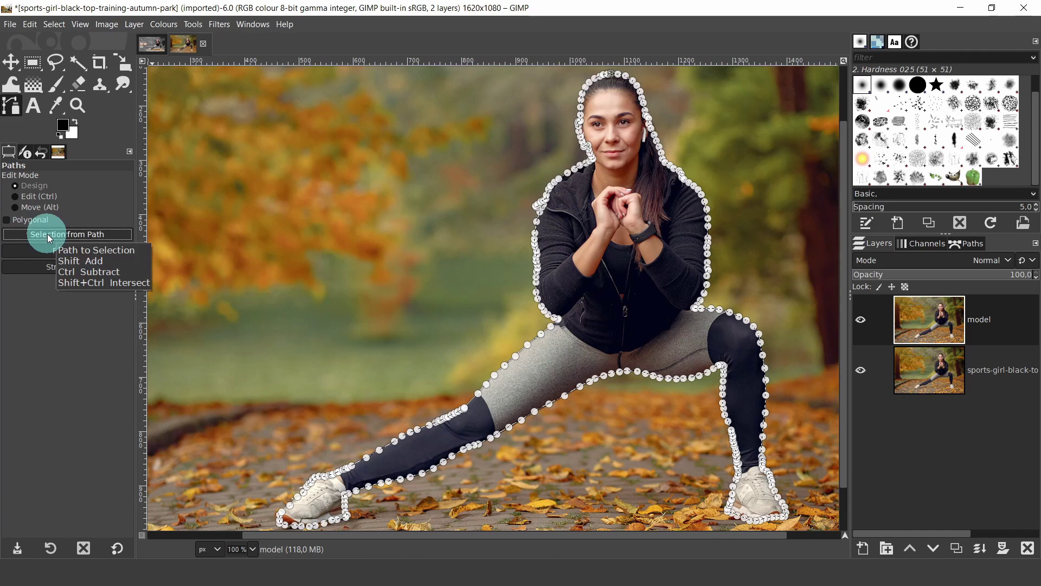
left_click(11, 62)
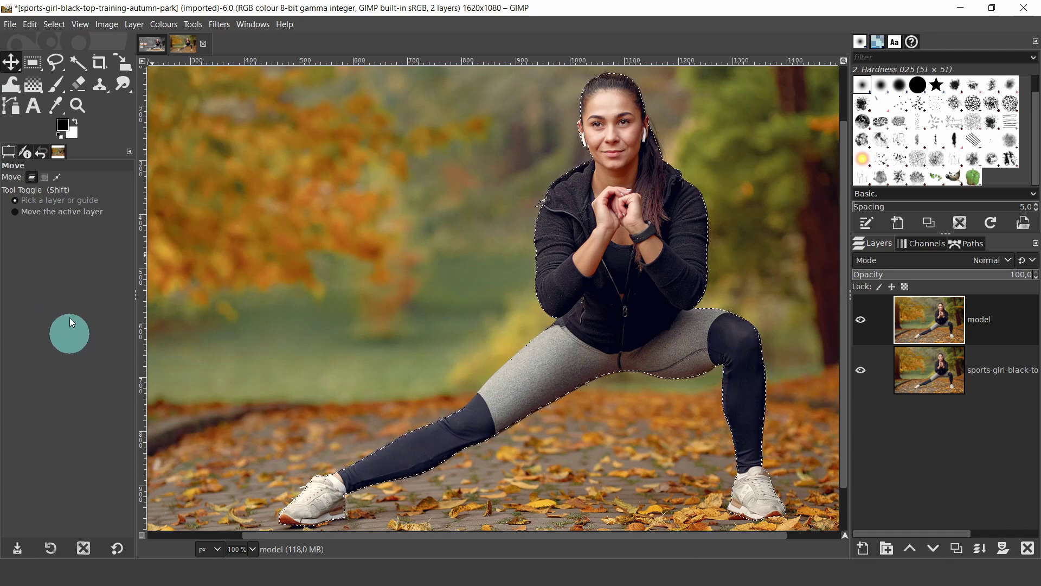
Invert the selection and clear the background pixels from the model layer.
left_click(55, 25)
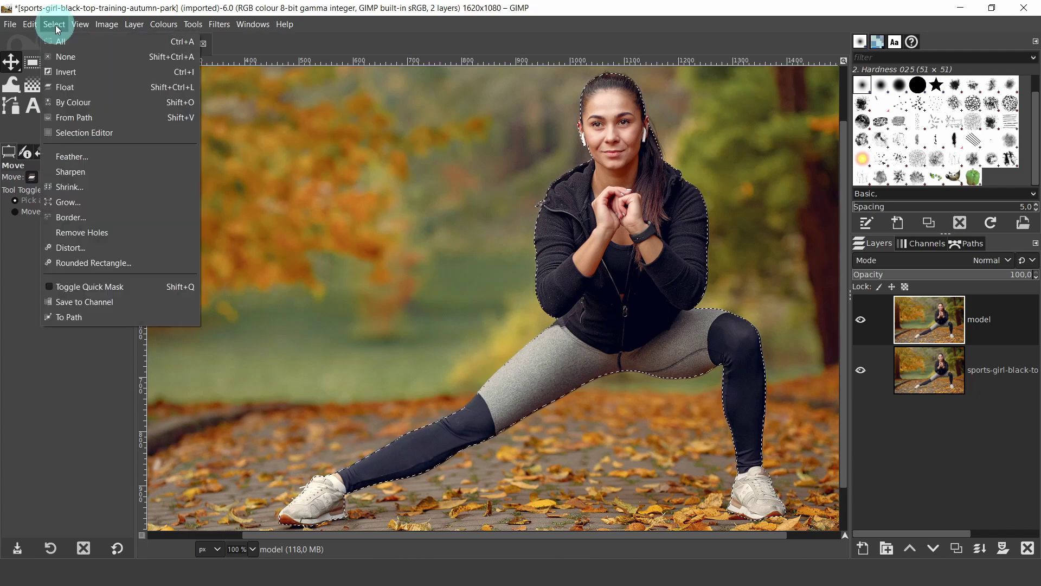
left_click(85, 72)
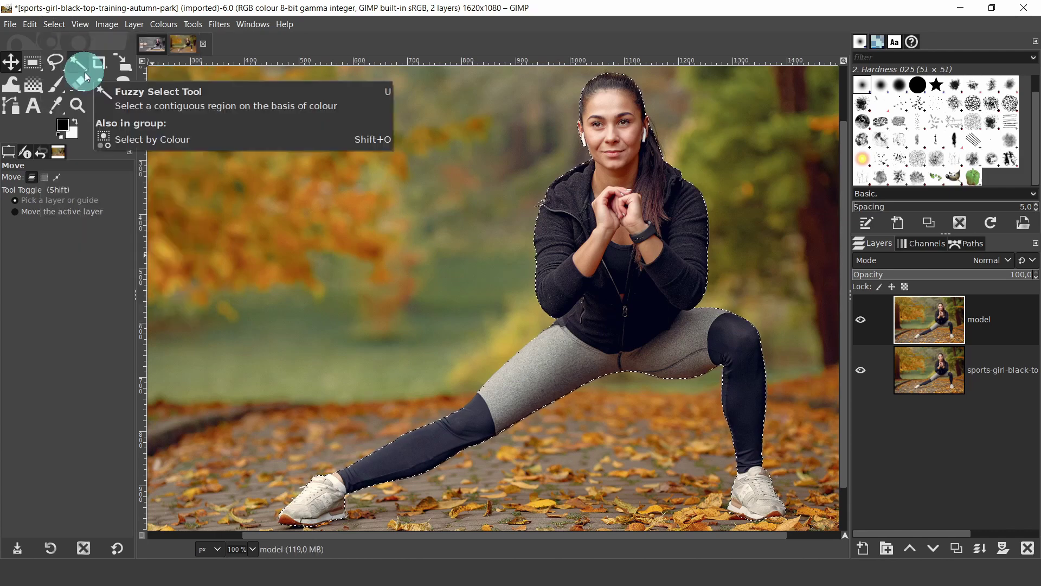
left_click(29, 24)
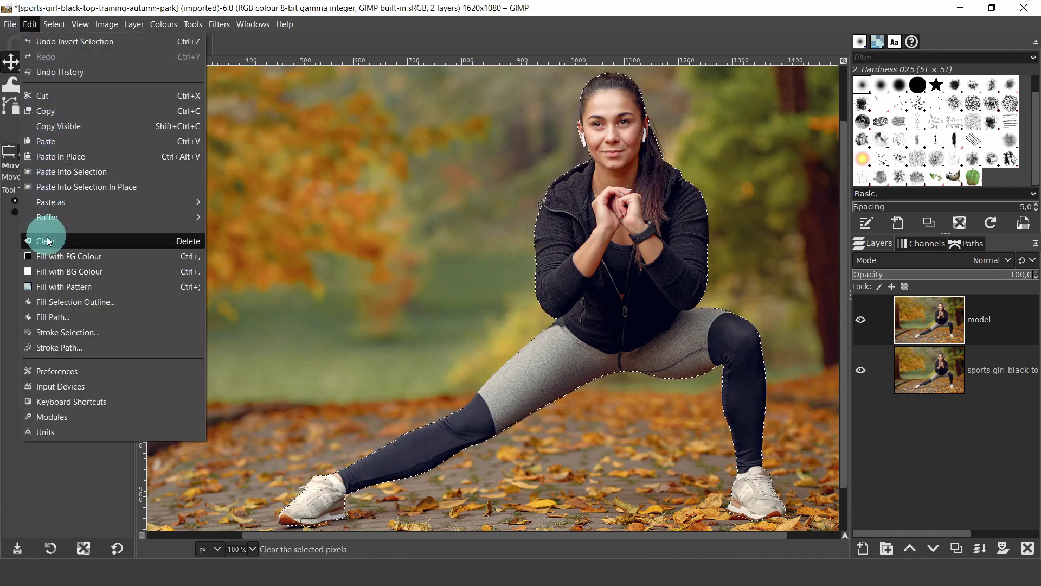
left_click(67, 240)
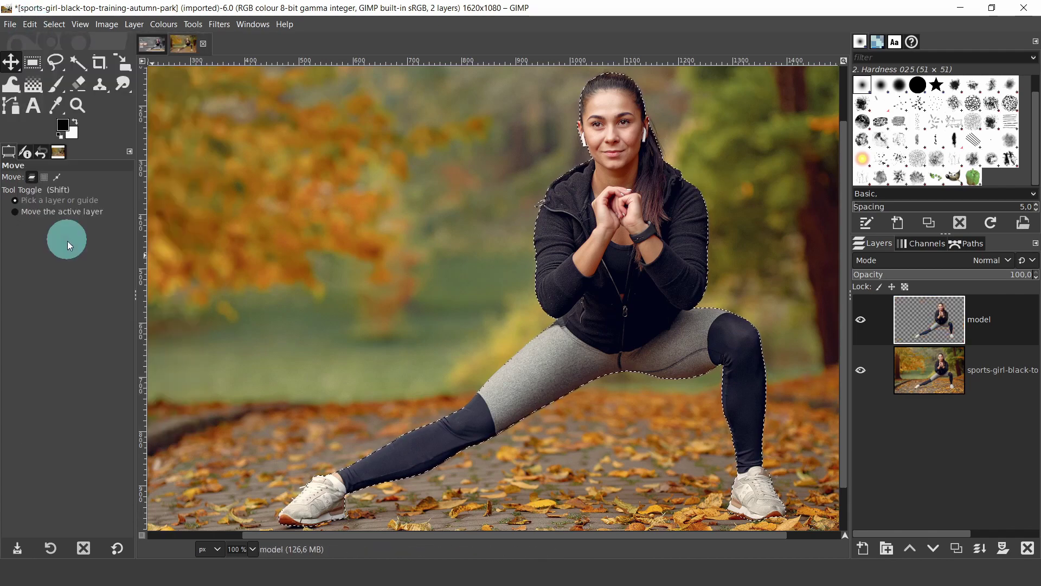
Hide the park layer to check the cutout, deselect all, then show and activate it.
left_click(860, 369)
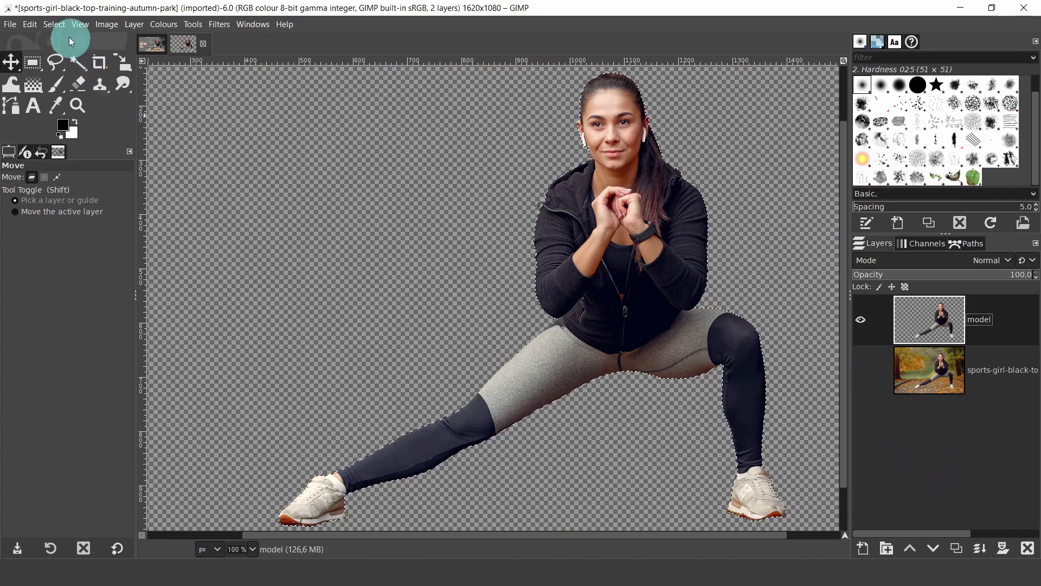
left_click(55, 24)
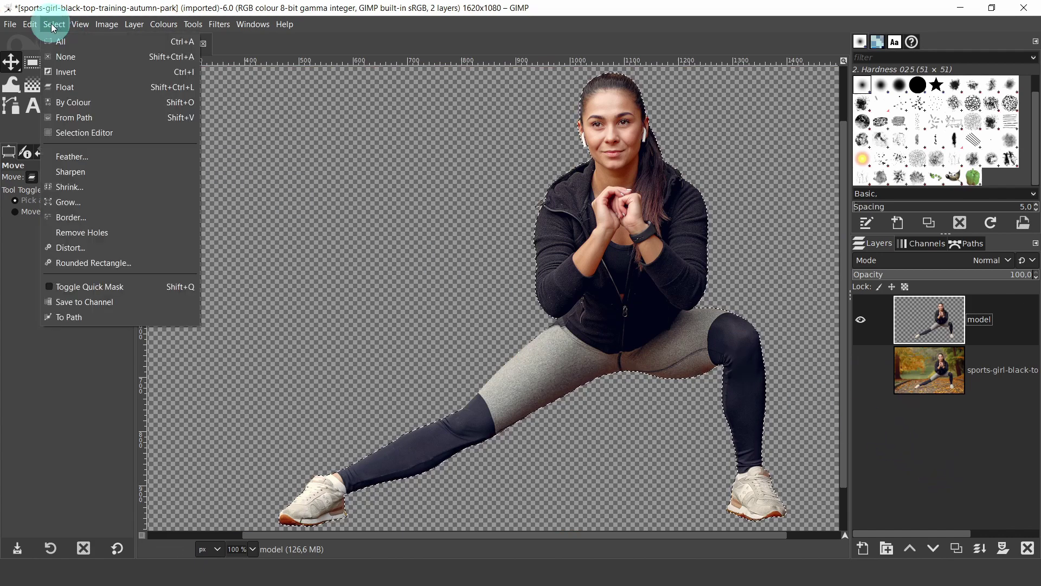
left_click(68, 55)
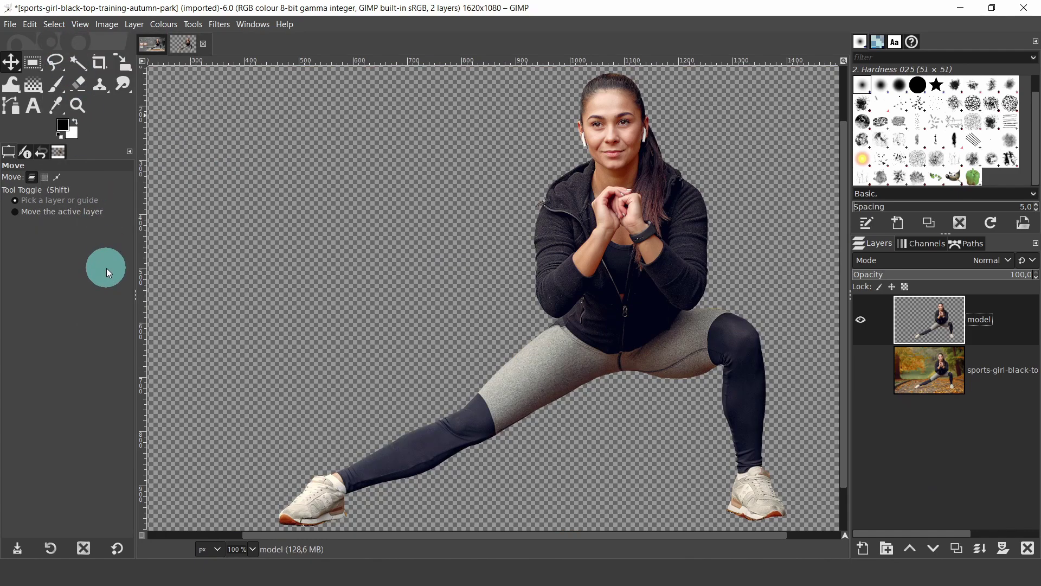
left_click(861, 370)
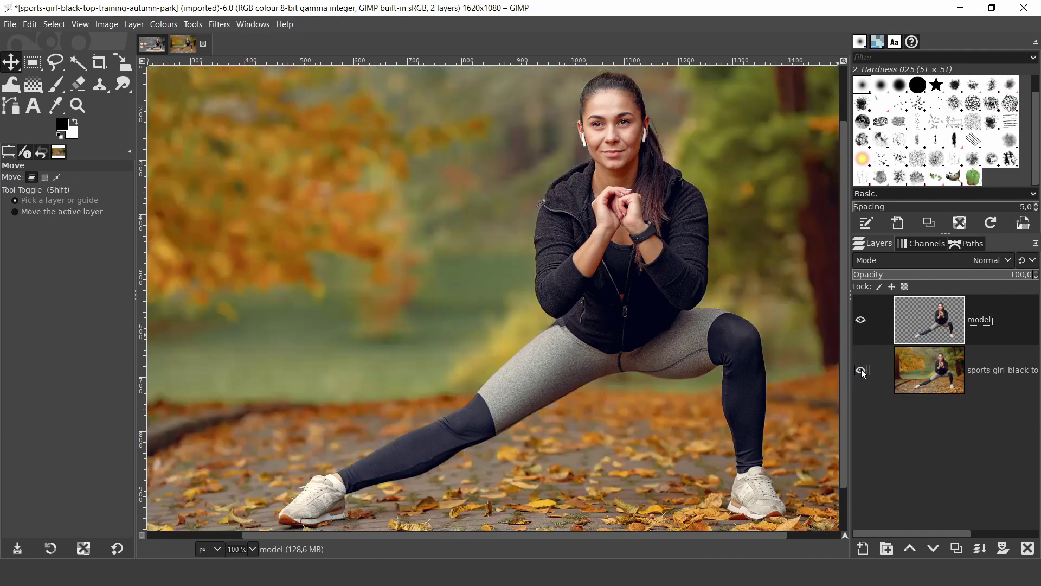
left_click(988, 374)
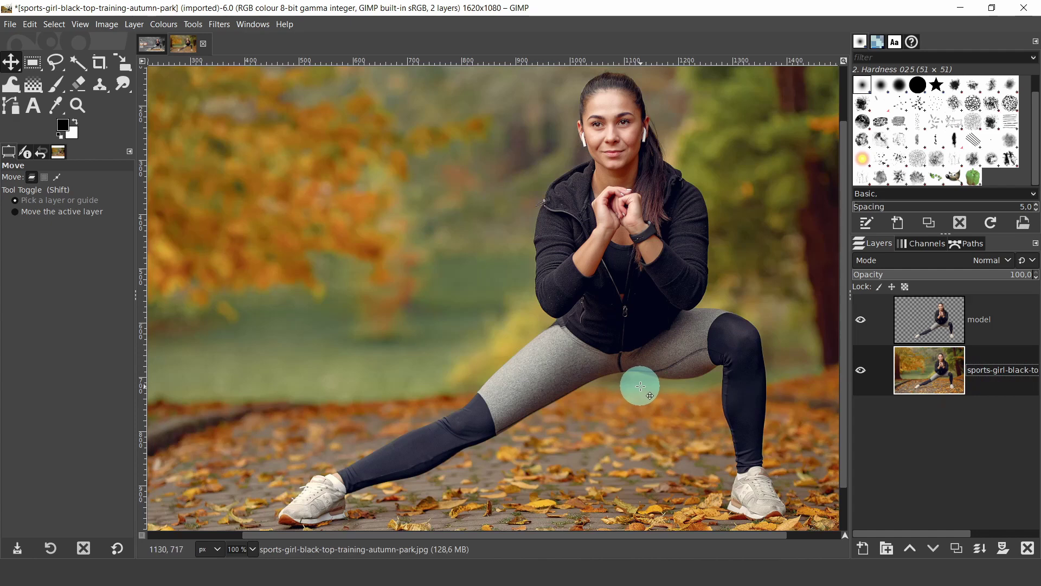
Draw a closed four-corner path on the pavement around the model's feet.
key("minus")
left_click(11, 105)
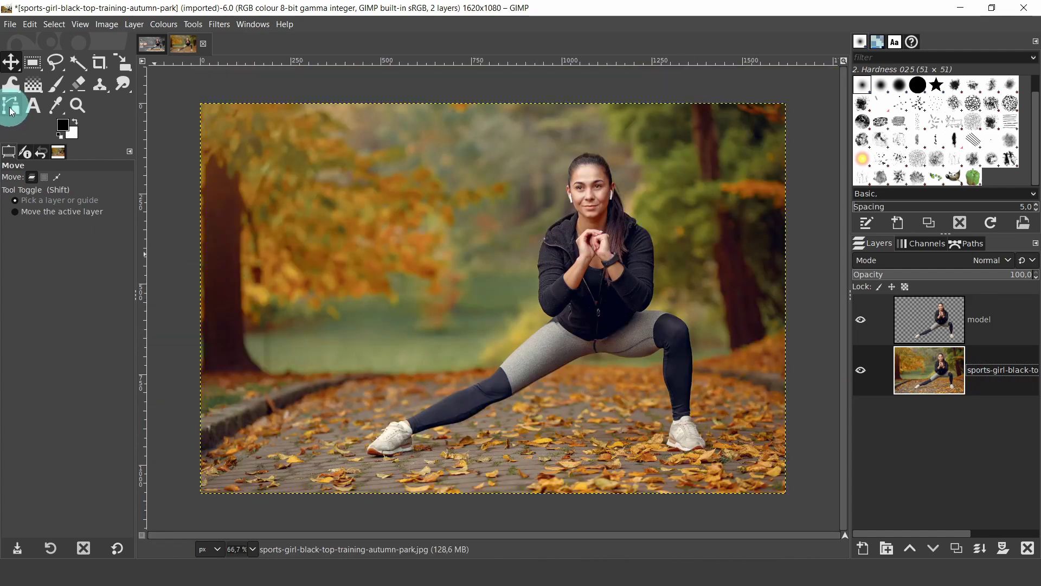
left_click(307, 464)
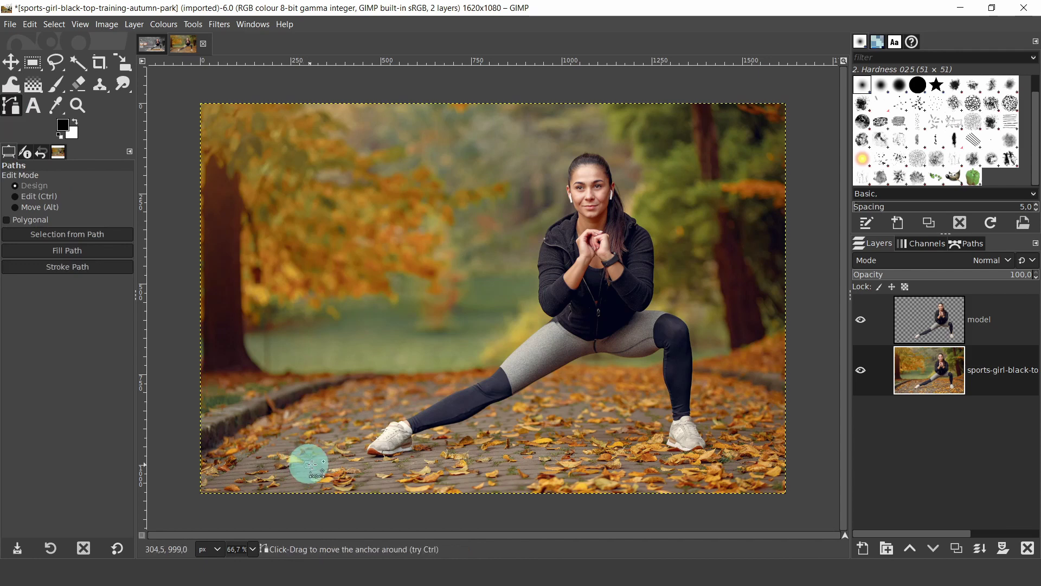
left_click(754, 465)
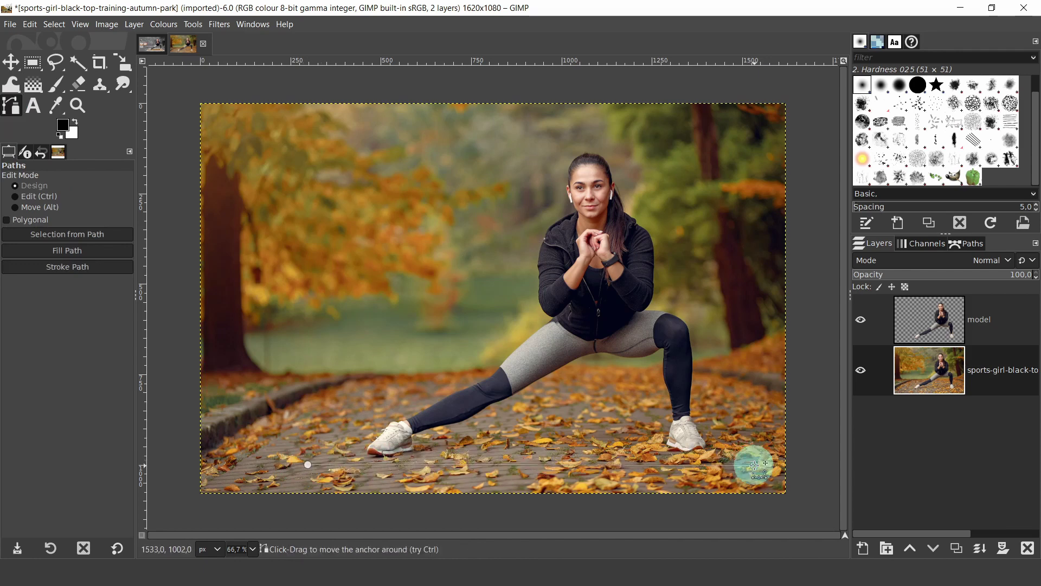
left_click(664, 392)
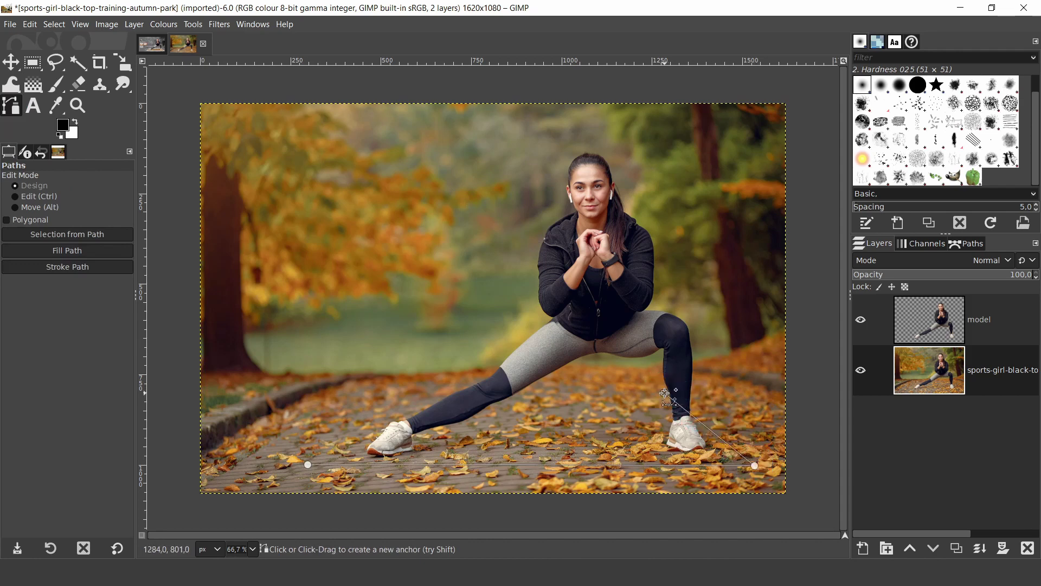
left_click(388, 397)
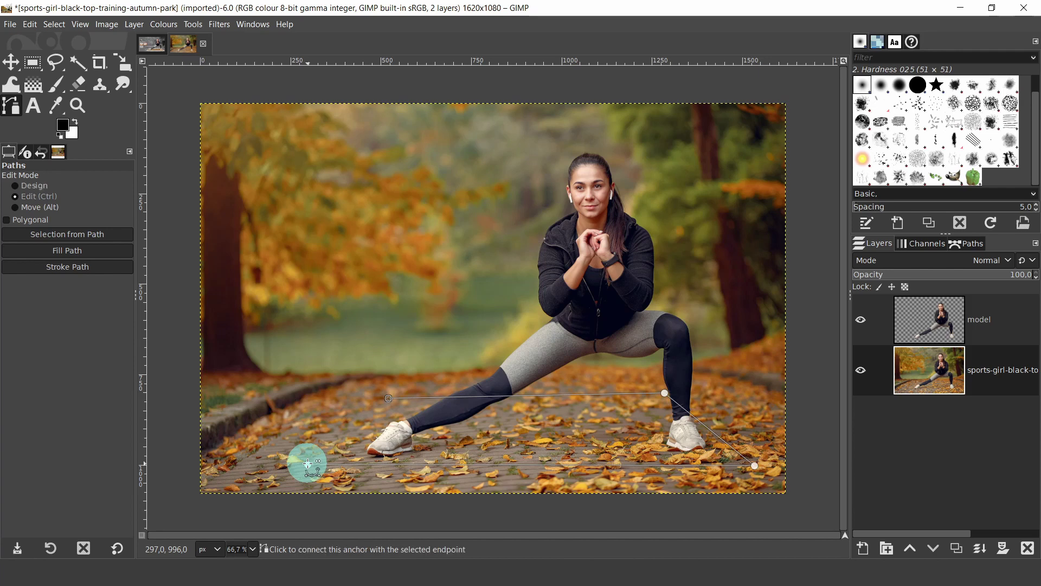
left_click(309, 464, "ctrl")
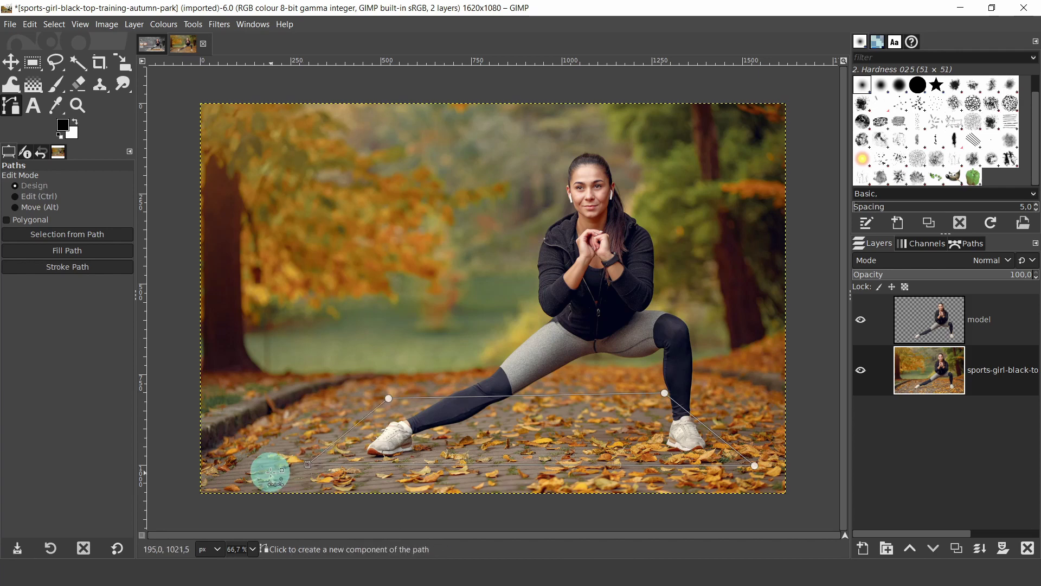
Adjust the frame path's corners and add extra anchors along its edges.
left_click_drag(665, 393, 666, 400)
left_click_drag(755, 465, 755, 462)
left_click(756, 463)
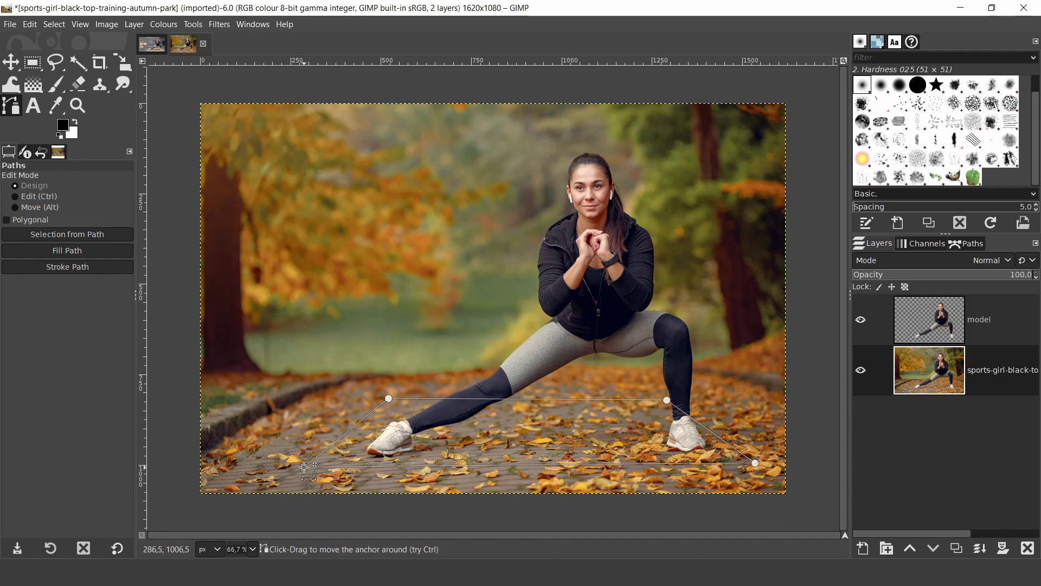
mouse_move(303, 466)
left_mouse_down()
mouse_move(596, 476)
mouse_move(551, 466)
left_mouse_up()
key("ctrl")
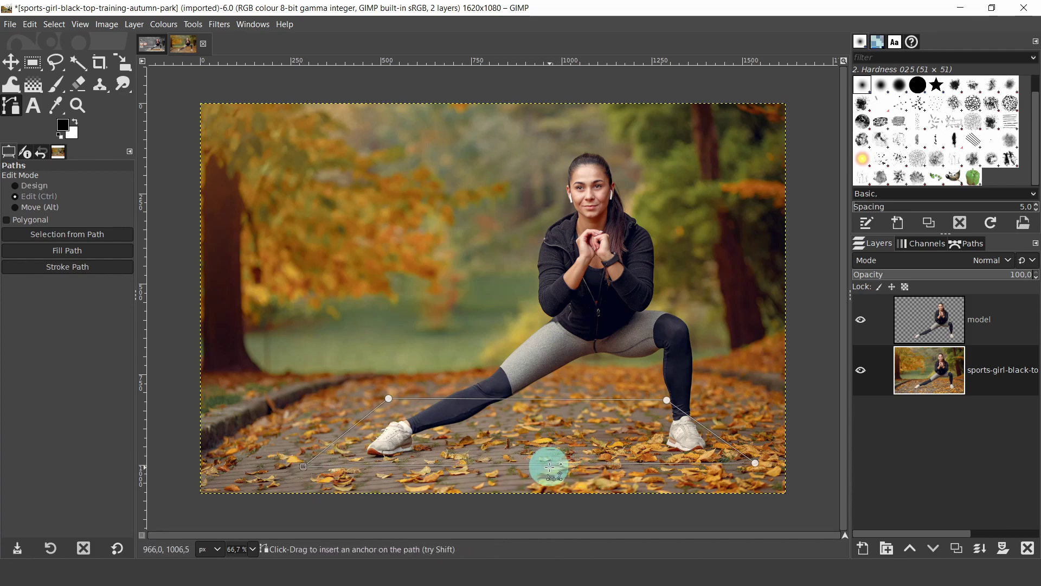
left_click(549, 465, "ctrl")
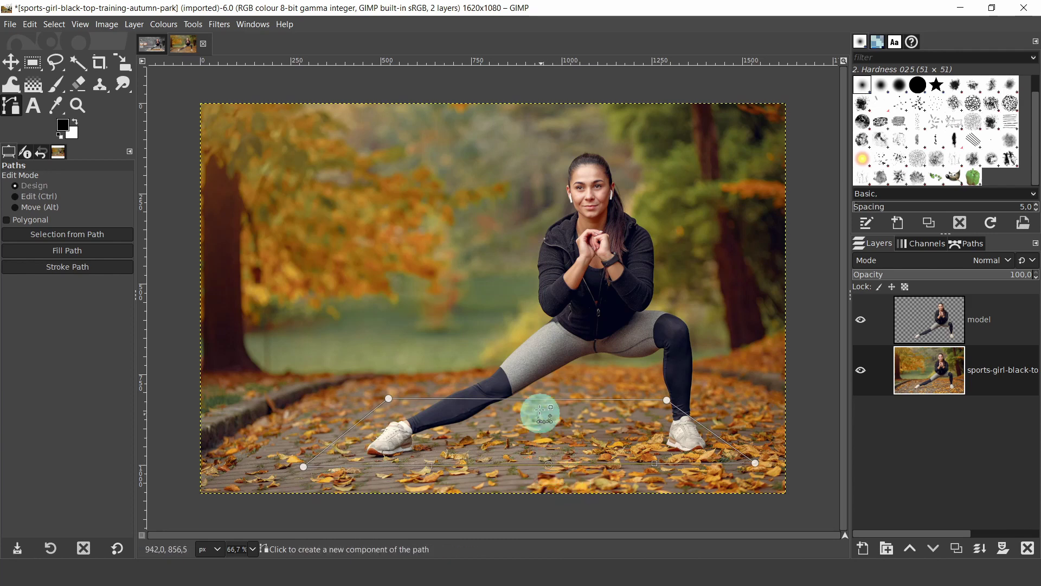
key("ctrl")
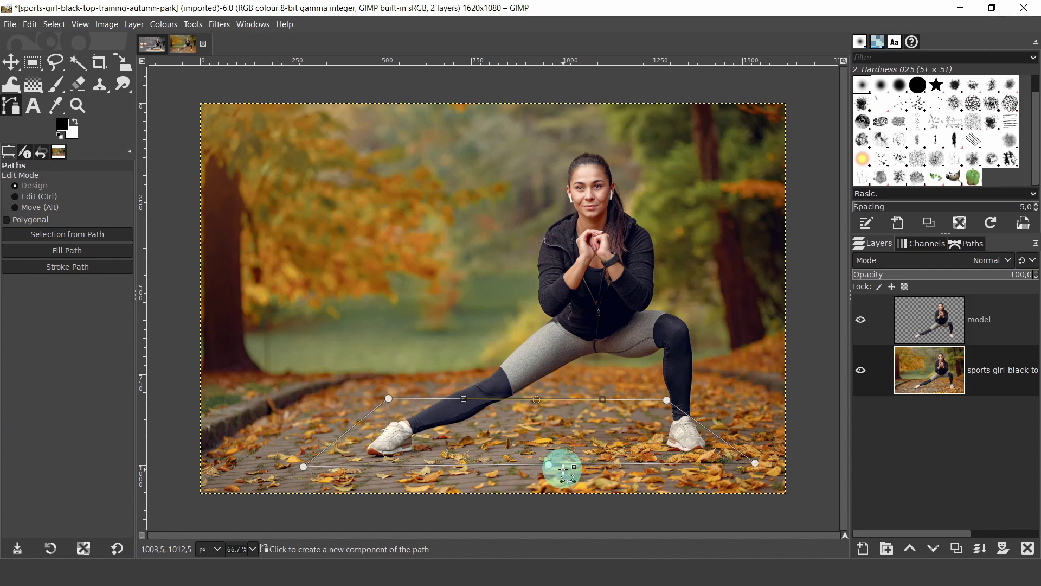
left_click(303, 466)
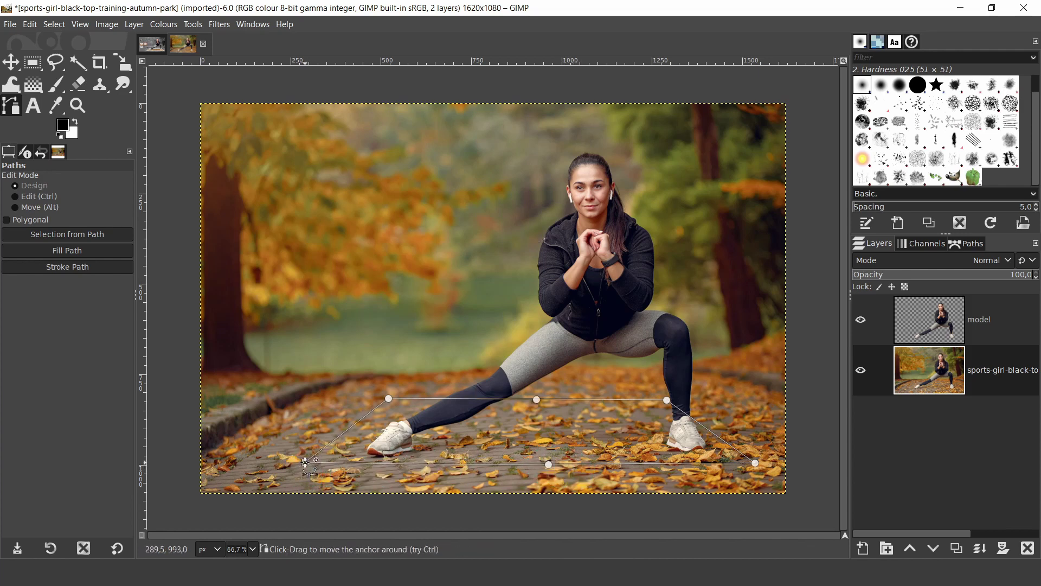
left_click(755, 460)
left_click(64, 251)
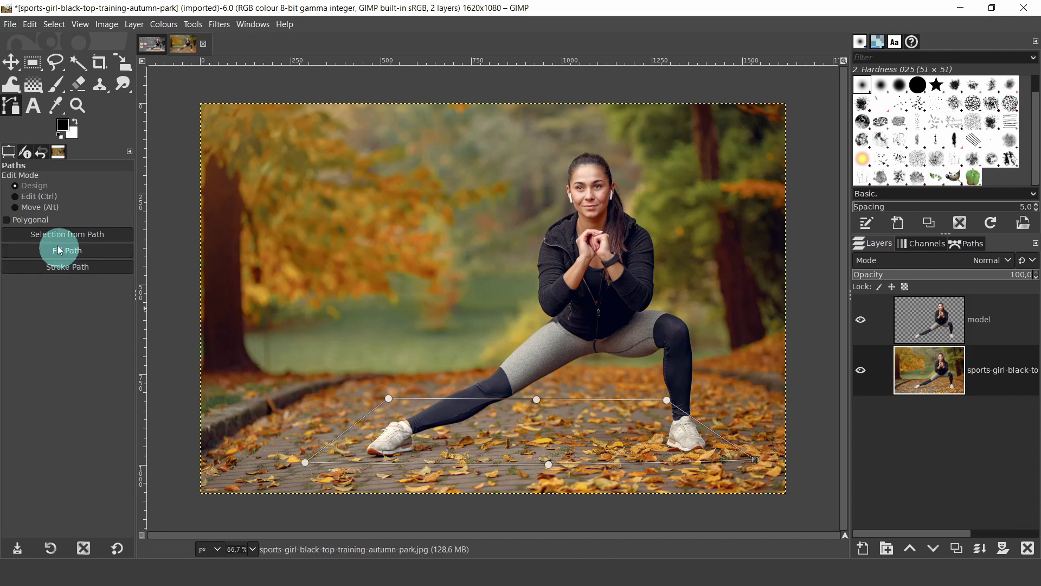
Copy the frame-path area and paste it as a new layer named 'photo'.
left_click(46, 233)
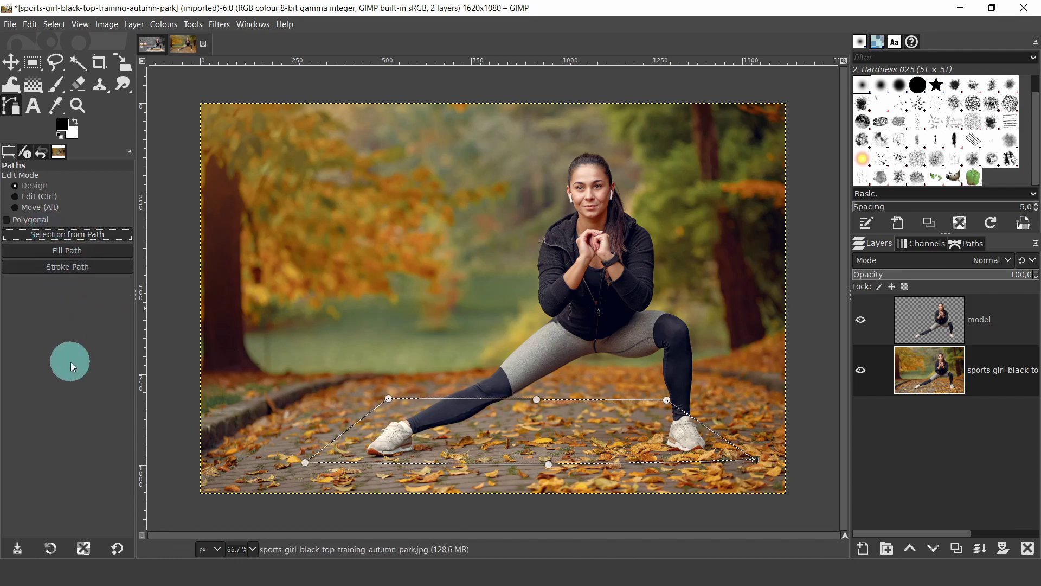
left_click(10, 63)
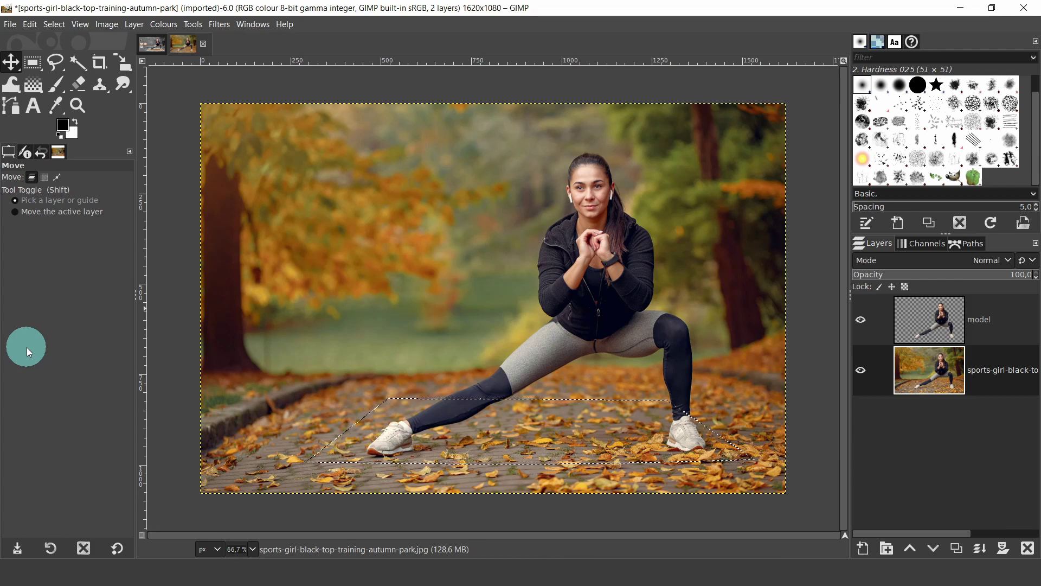
left_click(30, 26)
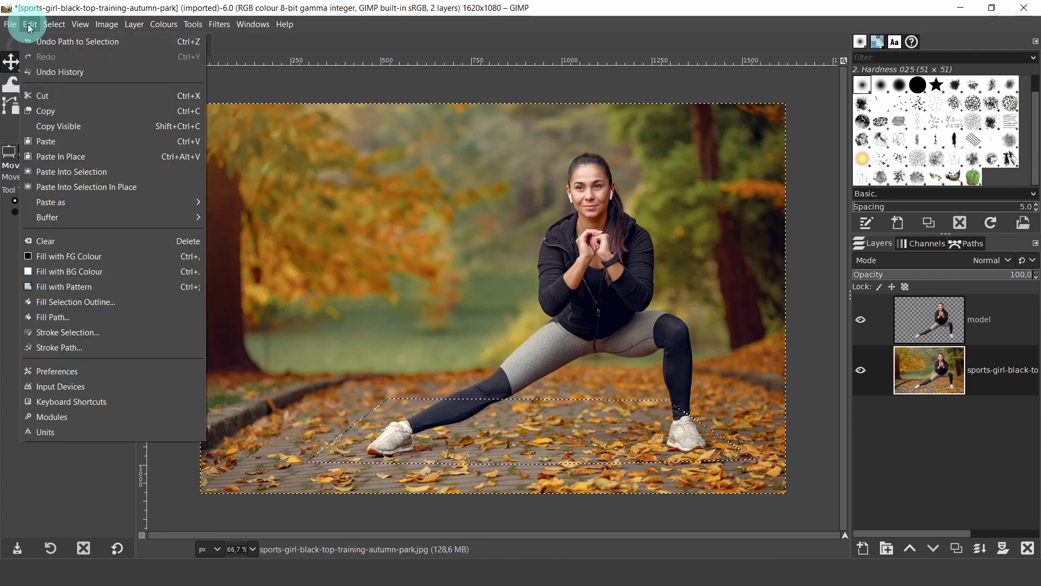
left_click(49, 111)
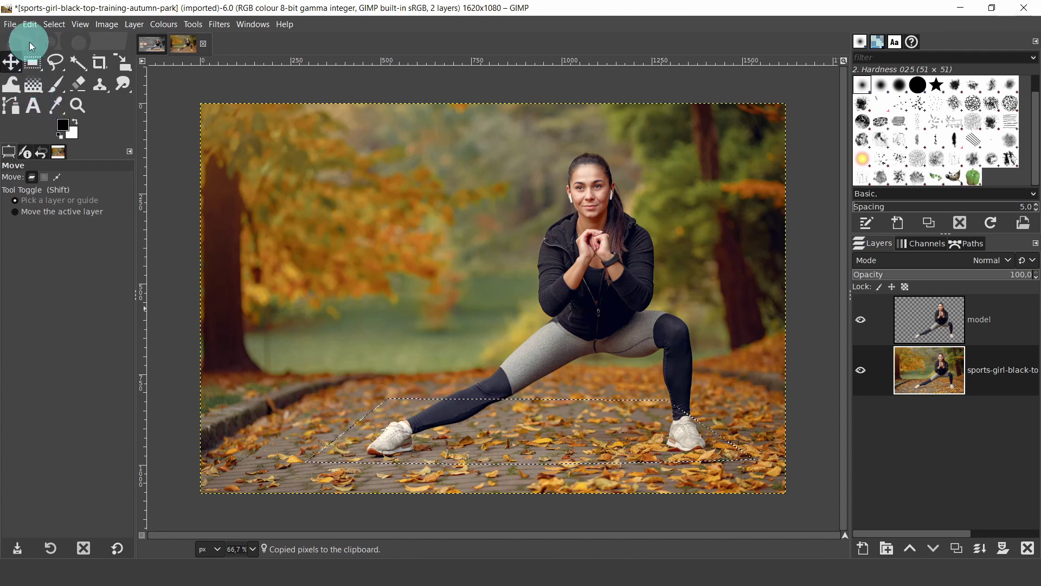
left_click(29, 25)
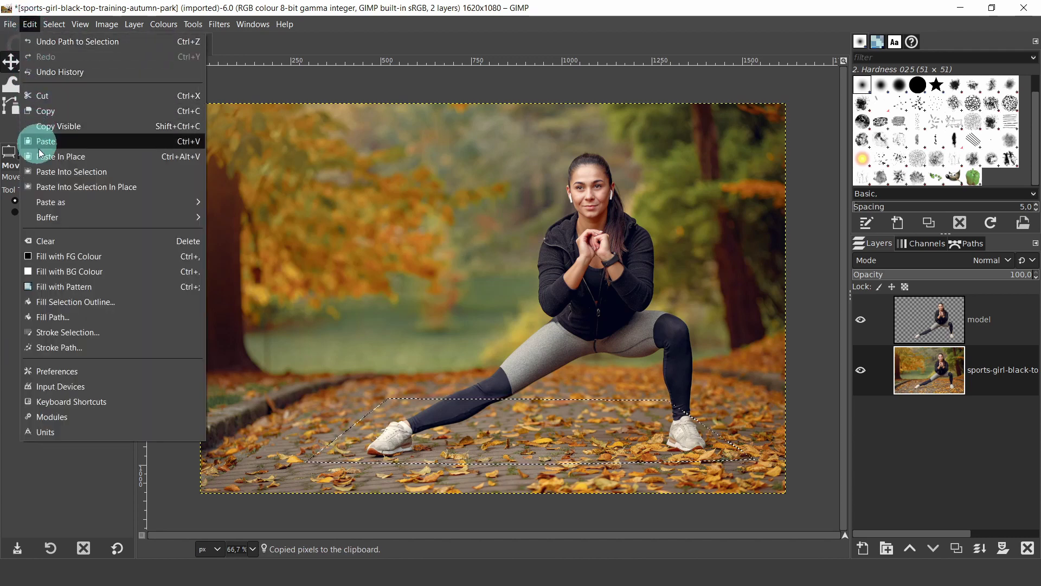
mouse_move(44, 203)
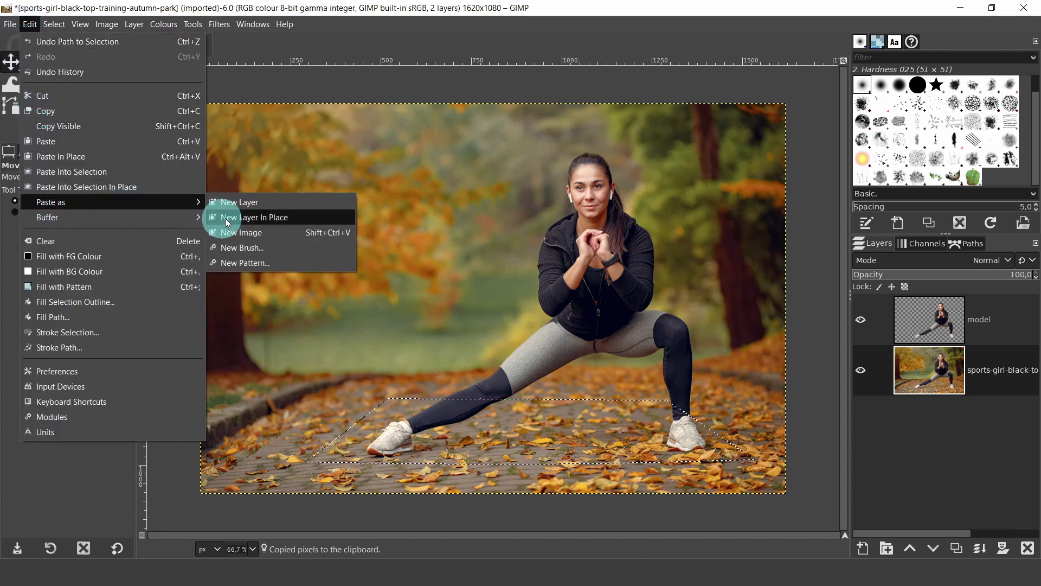
left_click(233, 203)
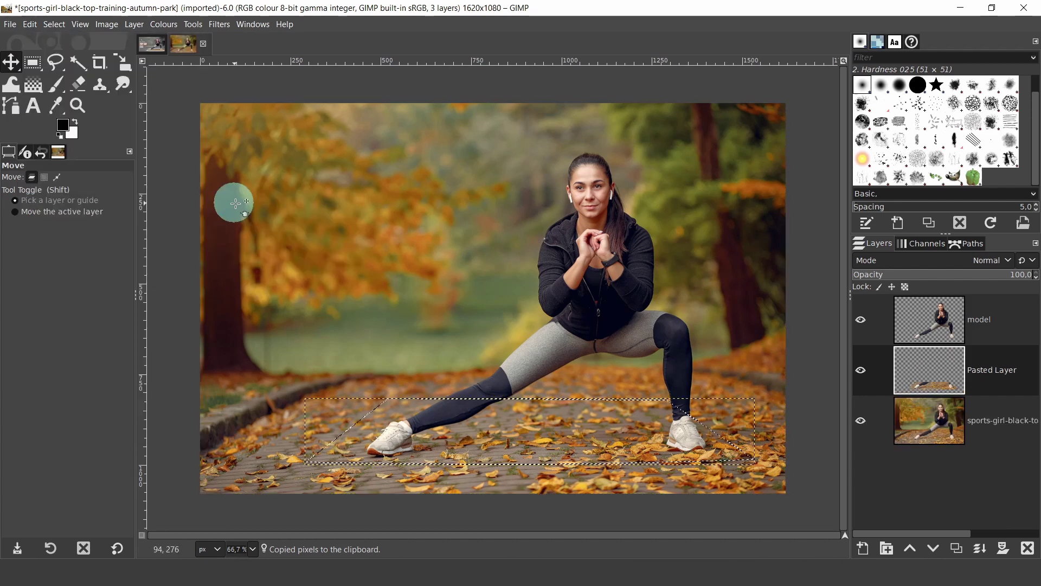
double_click(992, 375)
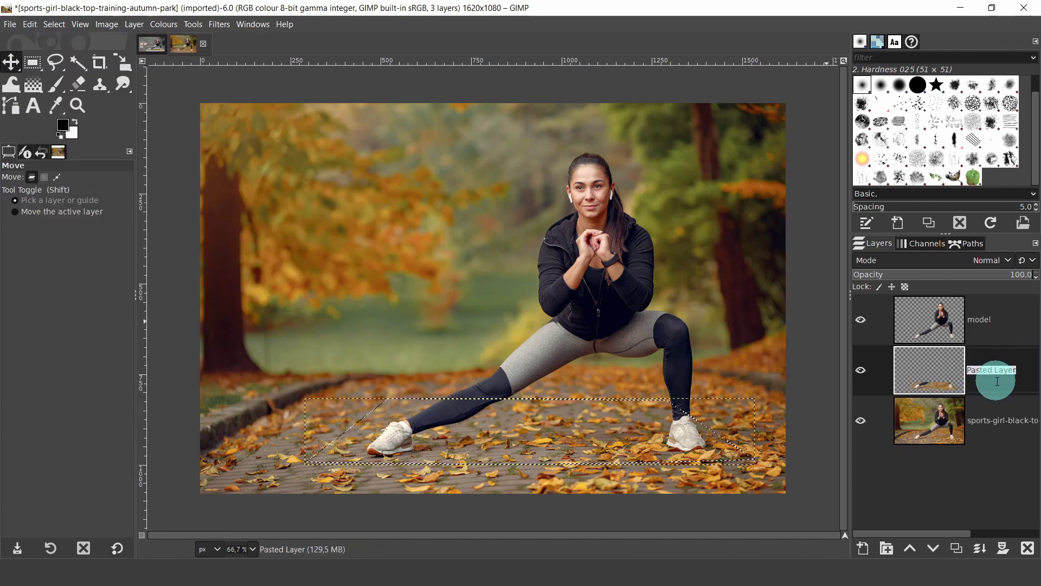
type("photo")
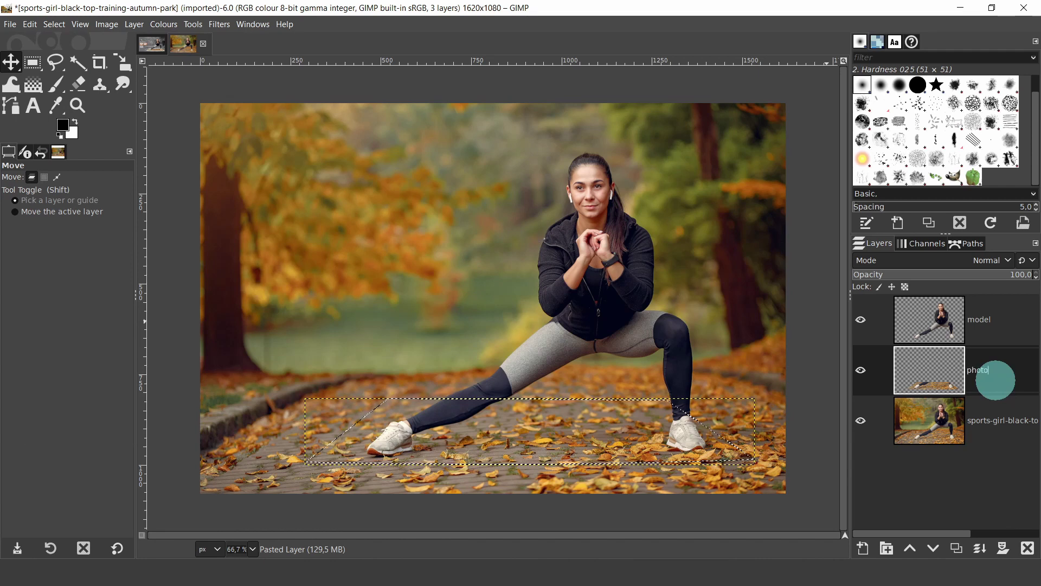
key("Return")
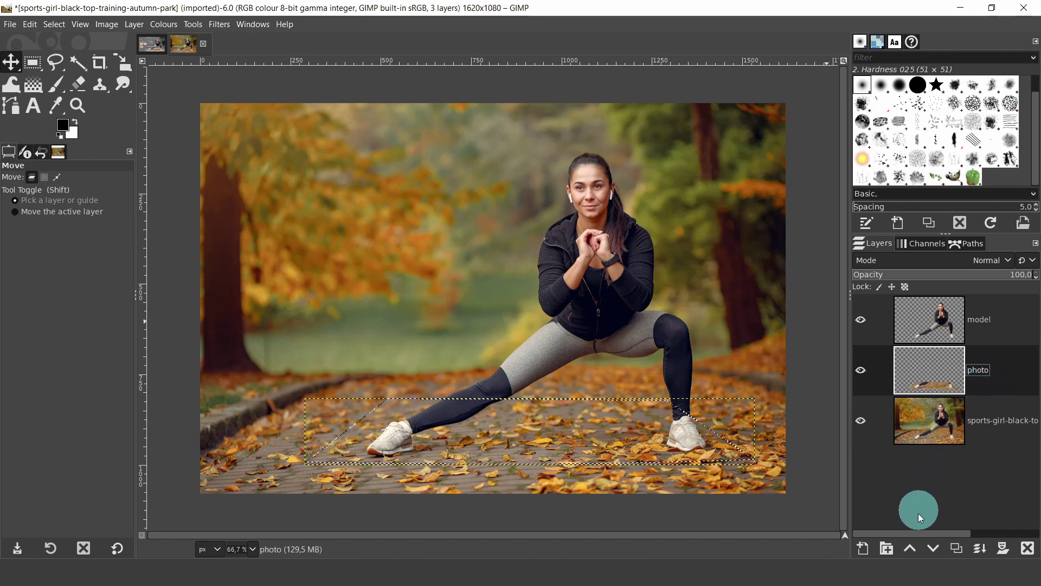
Duplicate the photo layer and rename the copy 'frame'.
left_click(954, 547)
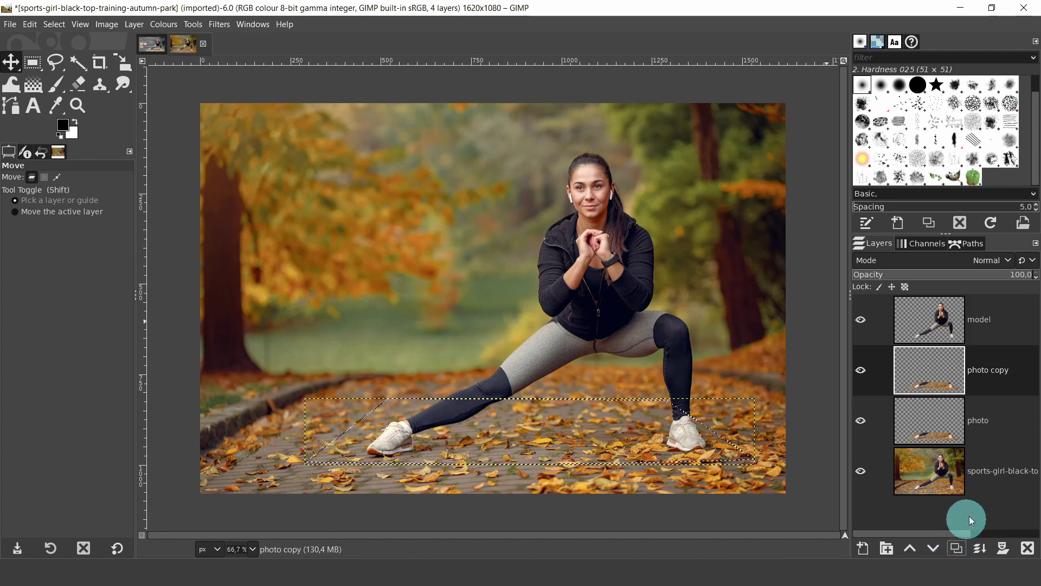
double_click(988, 370)
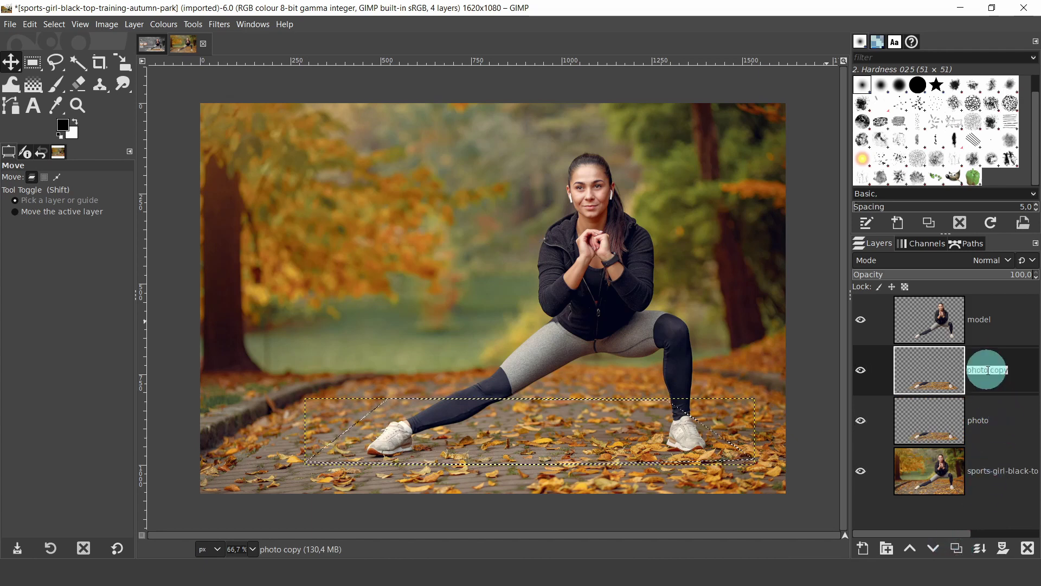
type("frame")
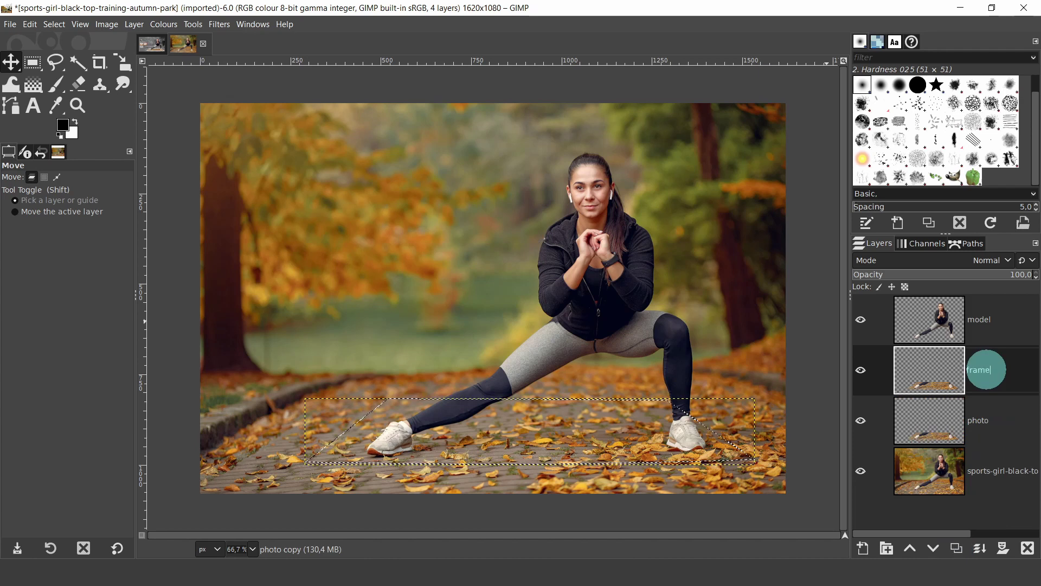
key("Return")
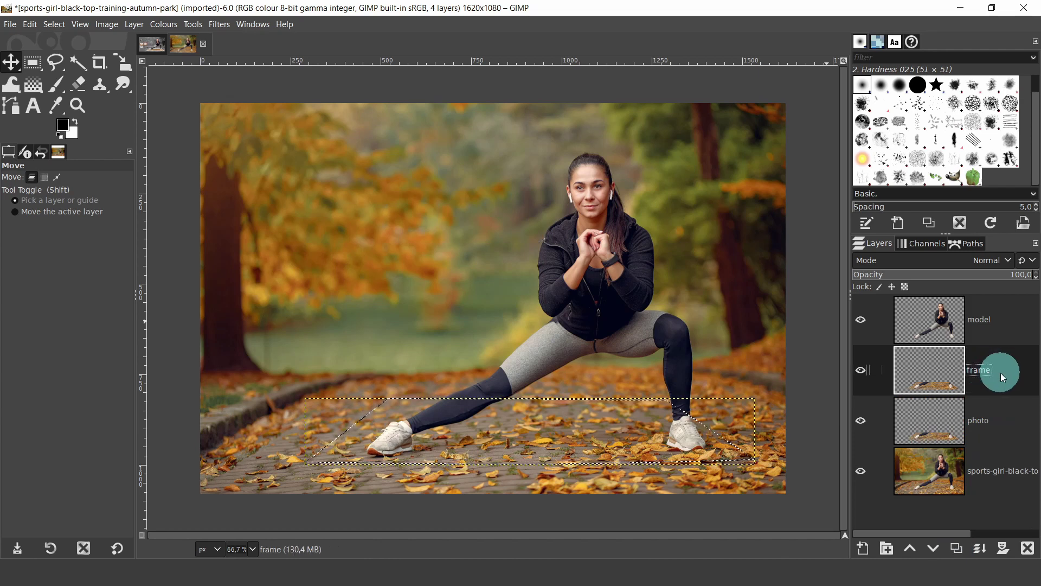
Swap the toolbox colours so white becomes the foreground colour.
right_click(1001, 375)
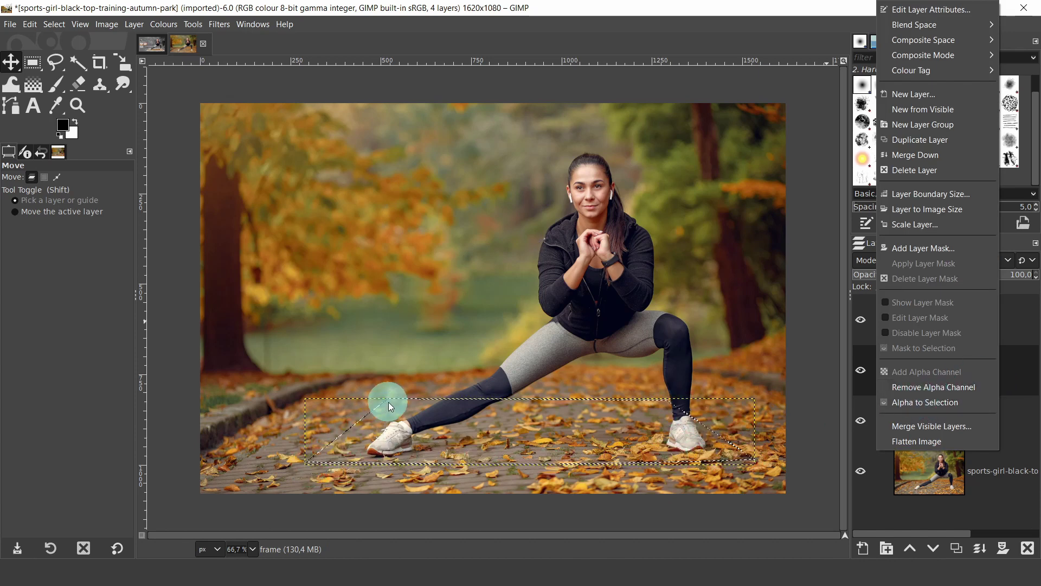
left_click(31, 127)
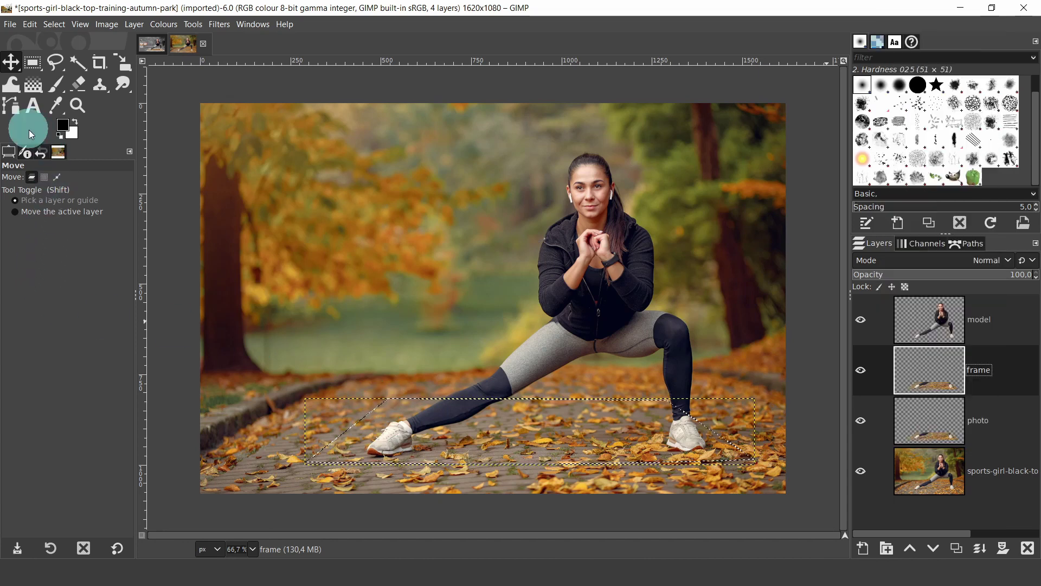
left_click(76, 121)
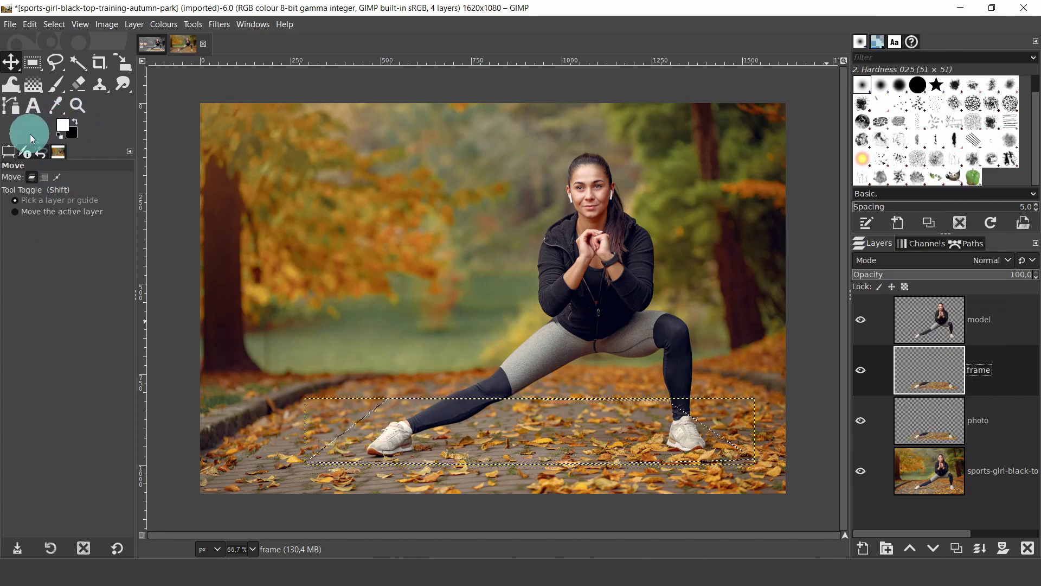
Confirm white as foreground and drag it into the trapezoid selection to fill it.
left_click(62, 123)
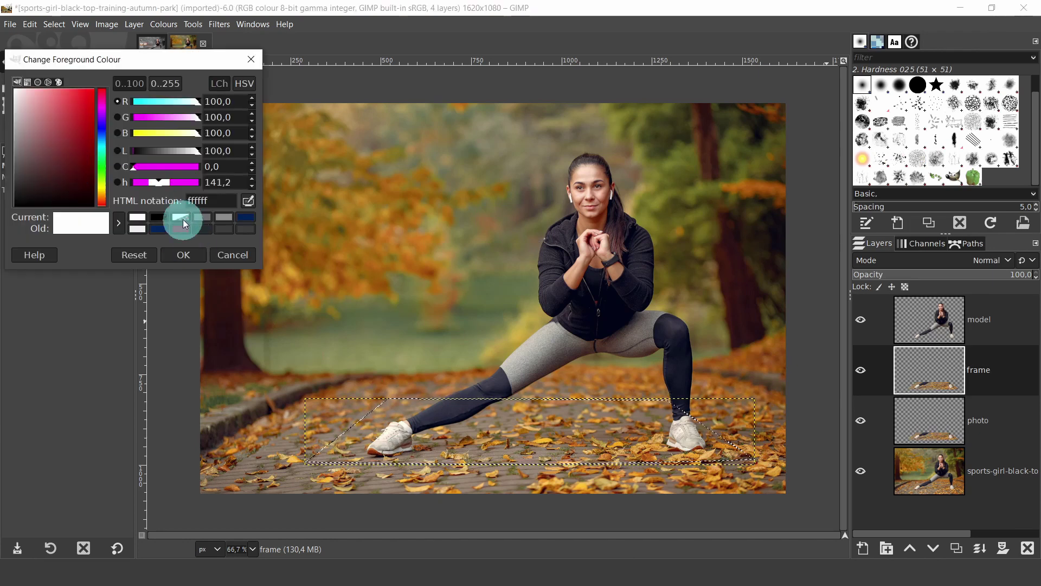
left_click(184, 255)
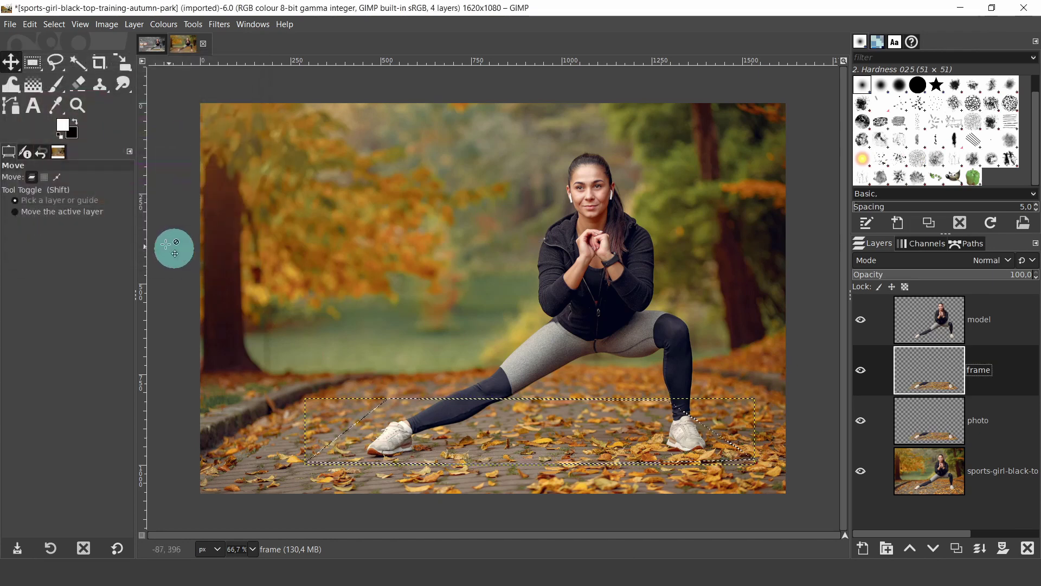
left_click_drag(63, 122, 544, 411)
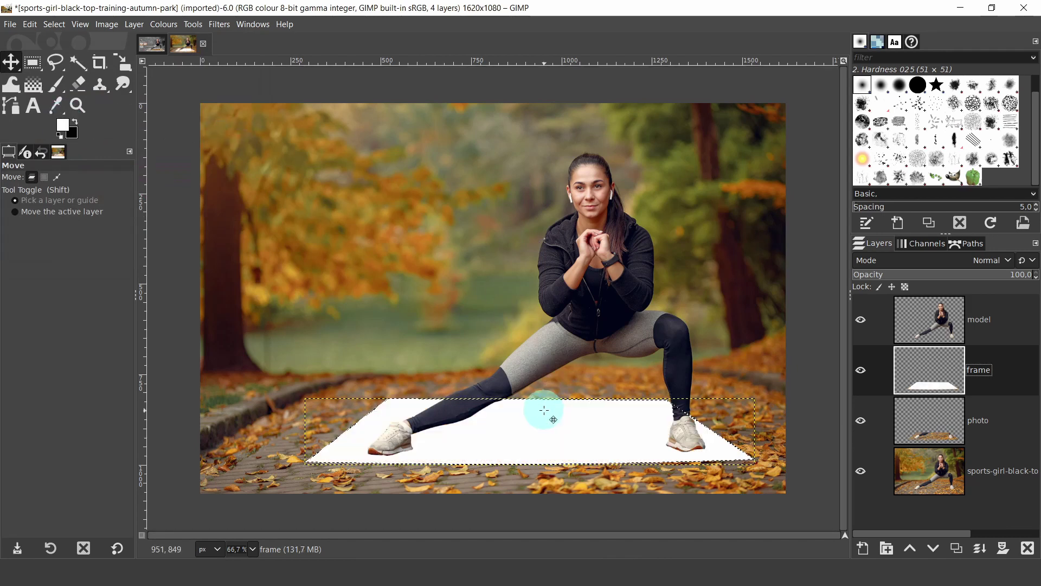
Shrink the selection by 20 px.
left_click(48, 24)
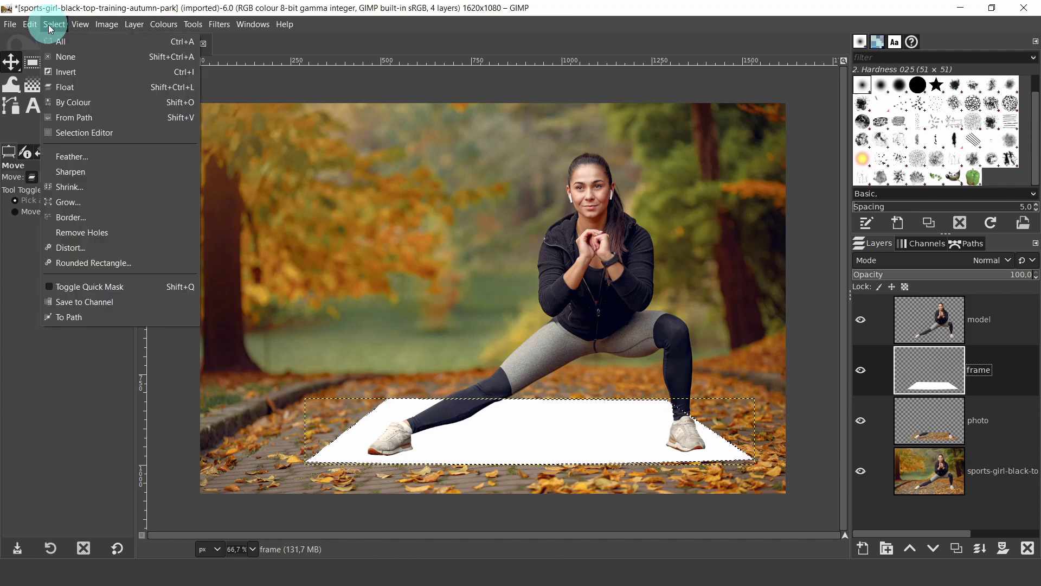
left_click(77, 186)
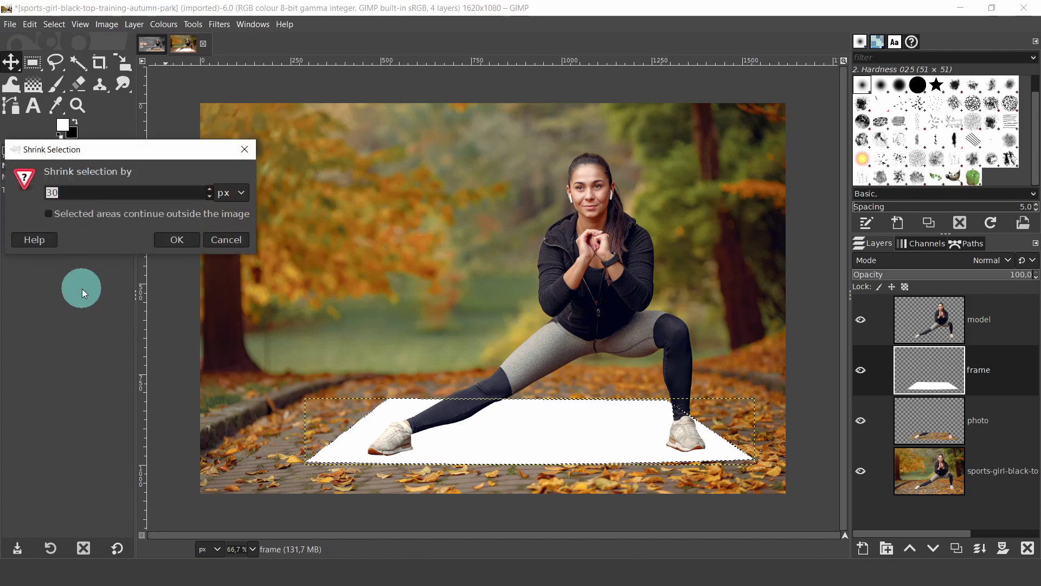
left_click(58, 192)
key("BackSpace")
key("BackSpace")
type("20")
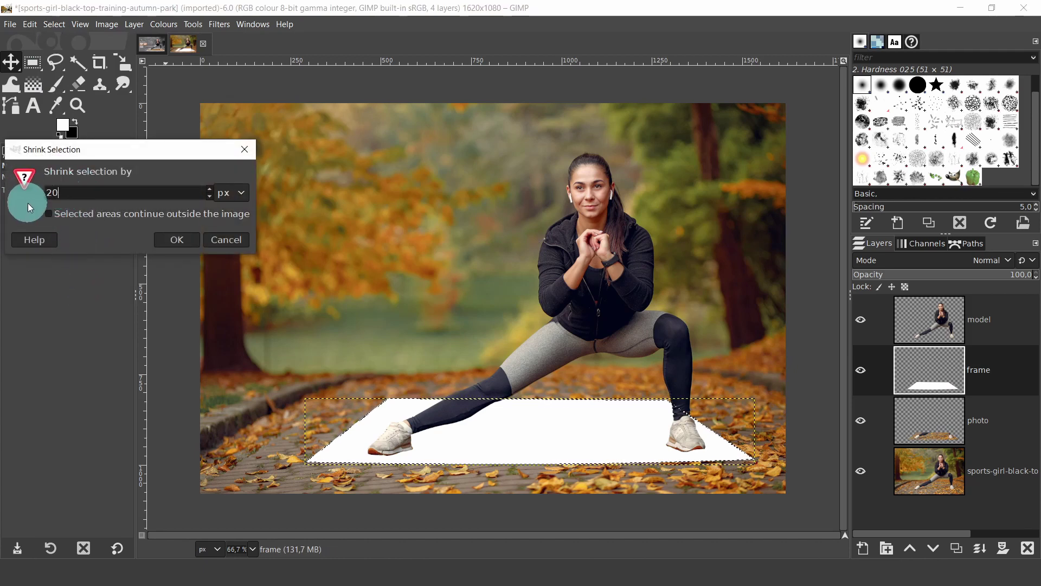
left_click(172, 240)
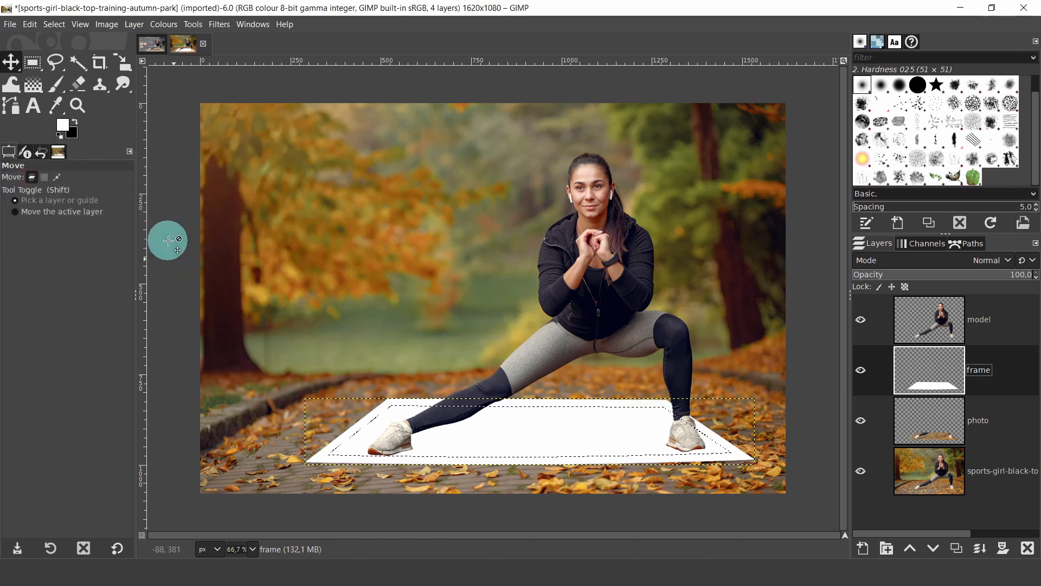
Clear the white interior inside the shrunken selection, then deselect all.
left_click(29, 24)
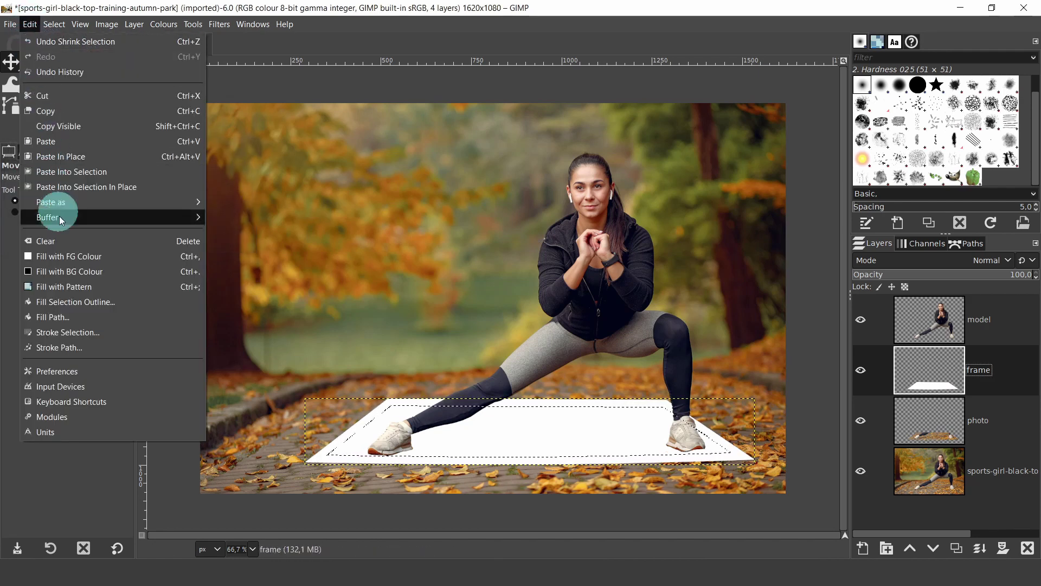
left_click(55, 241)
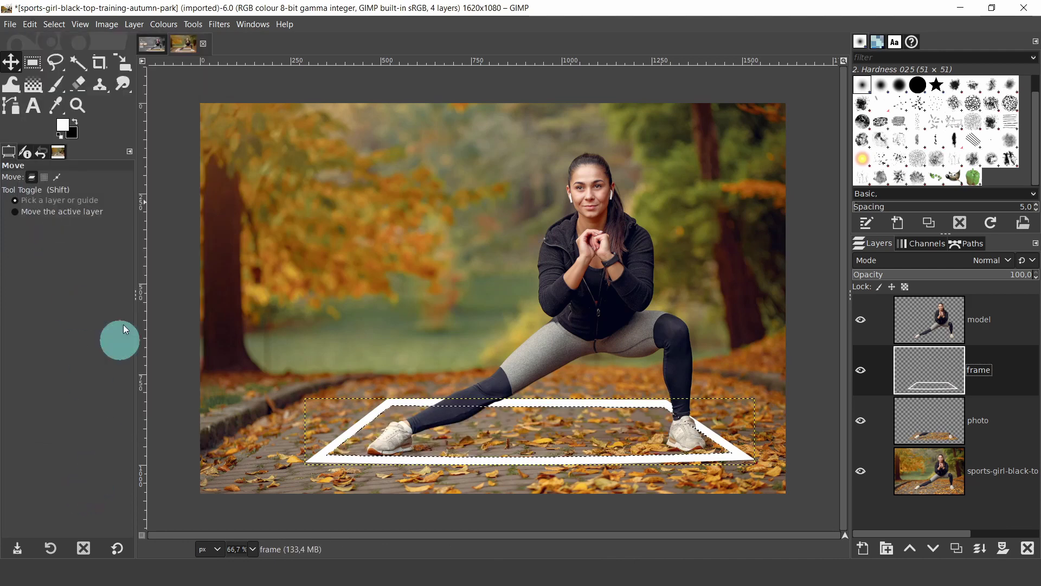
left_click(53, 24)
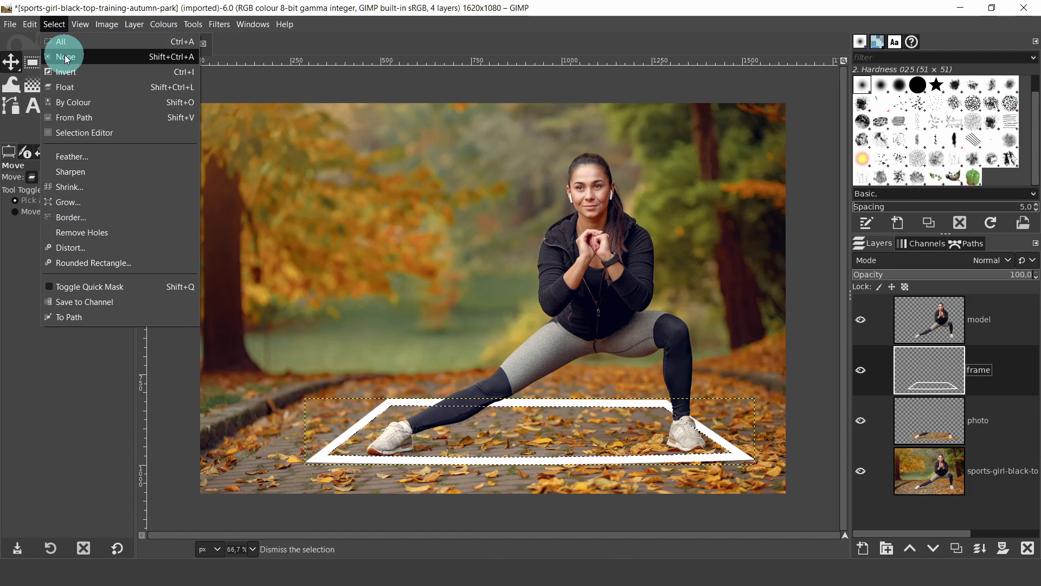
left_click(64, 54)
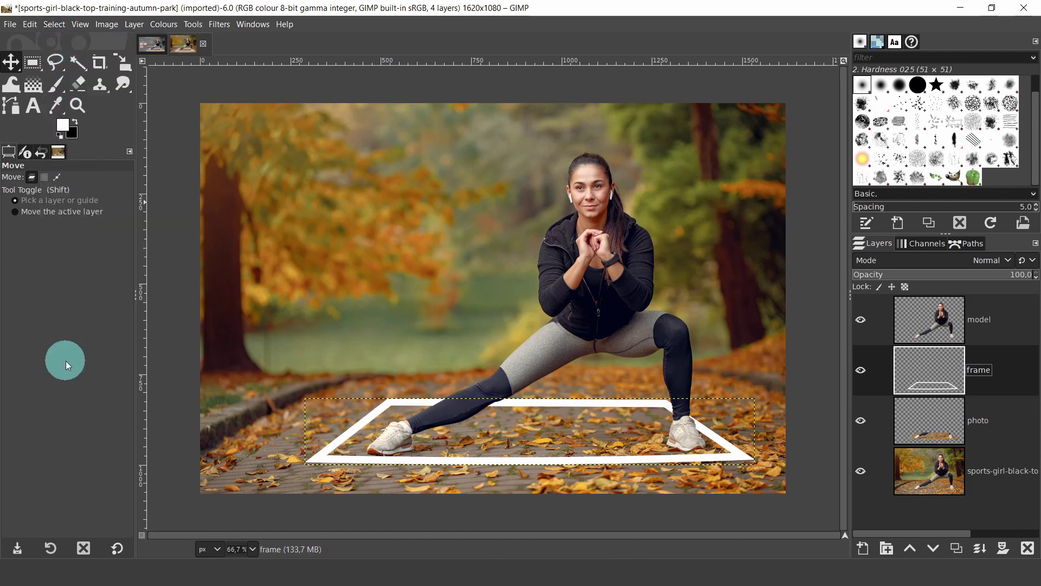
Desaturate the park background layer by lowering its Saturation scale to about 0.03.
left_click(987, 472)
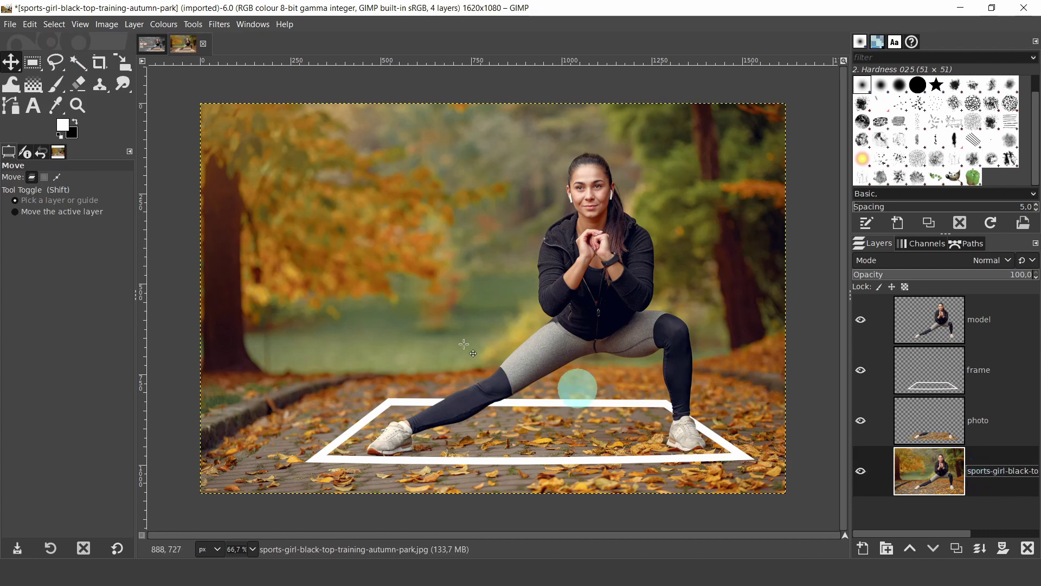
left_click(163, 25)
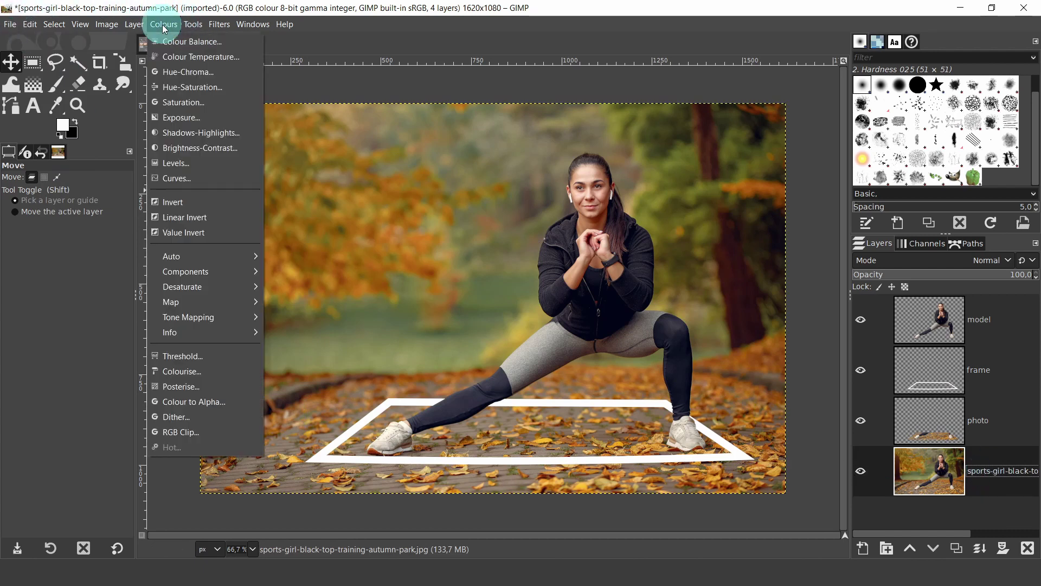
left_click(177, 104)
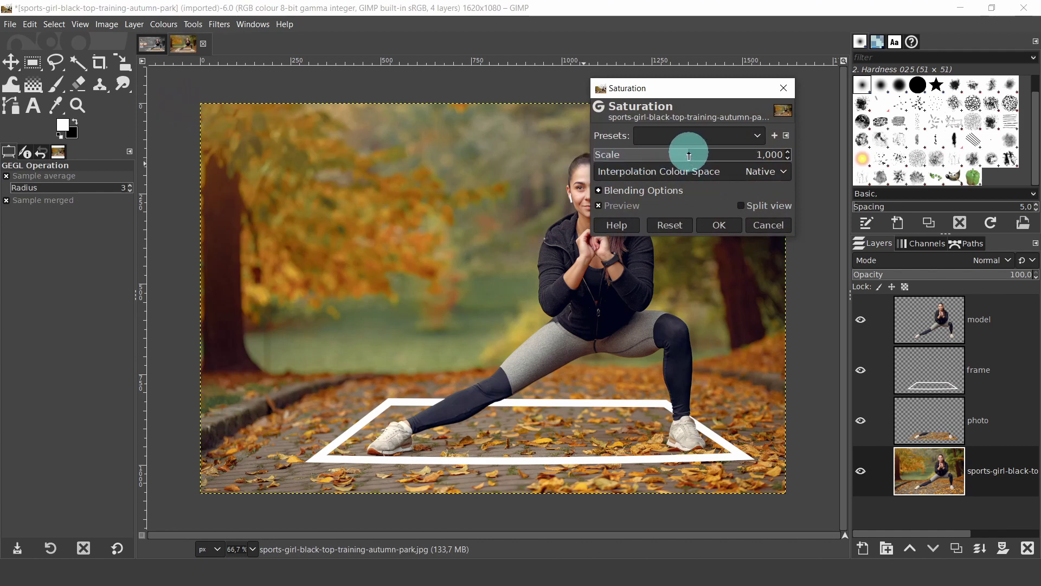
left_click_drag(689, 154, 668, 154)
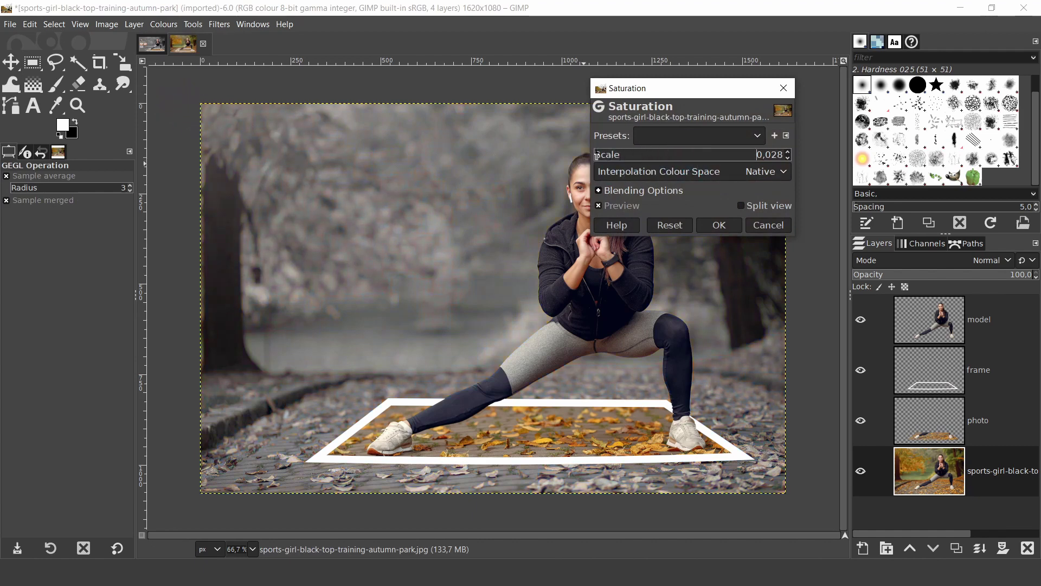
left_click(711, 225)
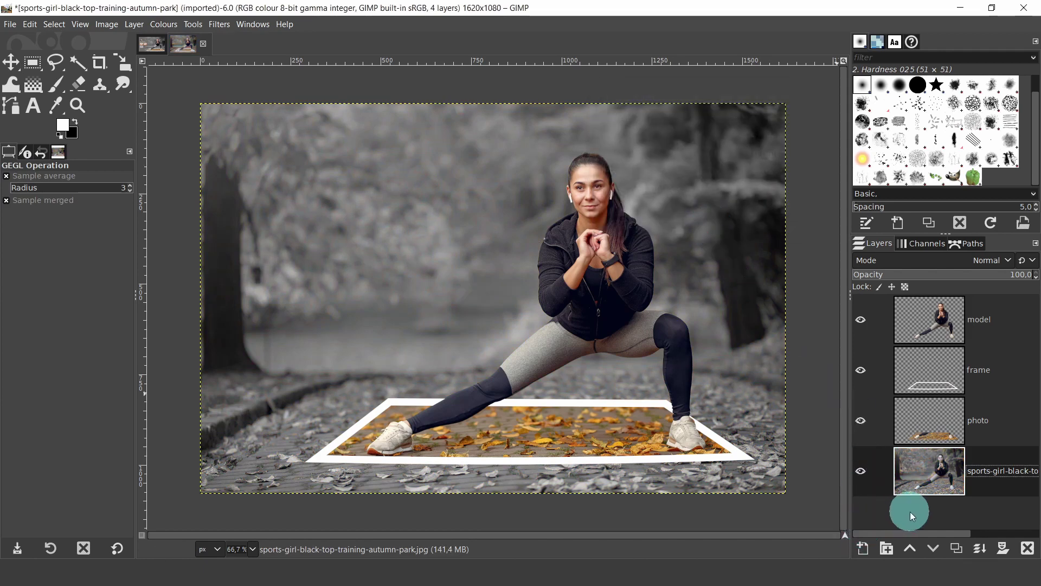
Create a new transparent-fill layer named 'shadow' above the grey park background.
left_click(862, 547)
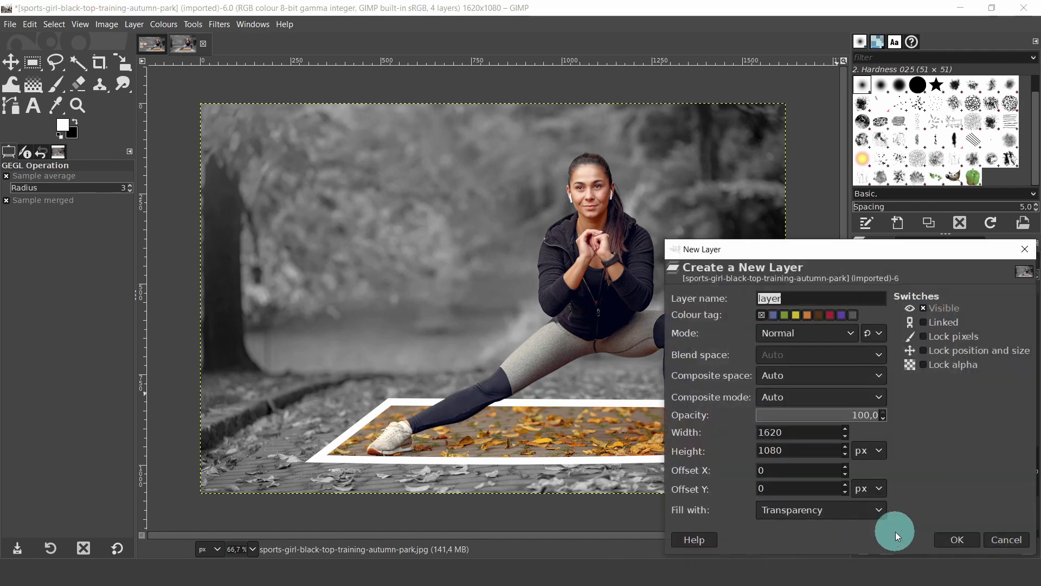
type("sha")
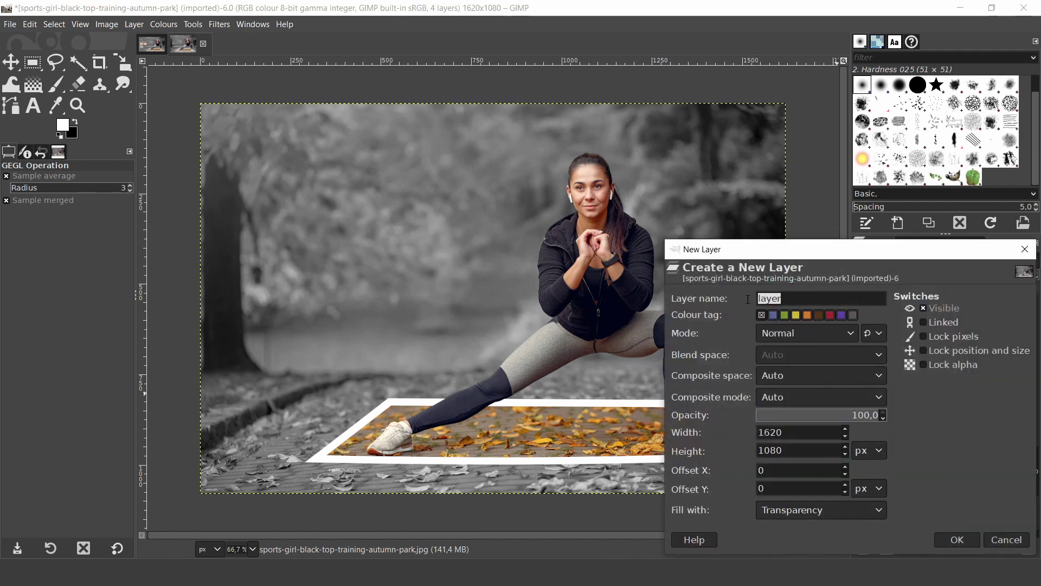
type("dow")
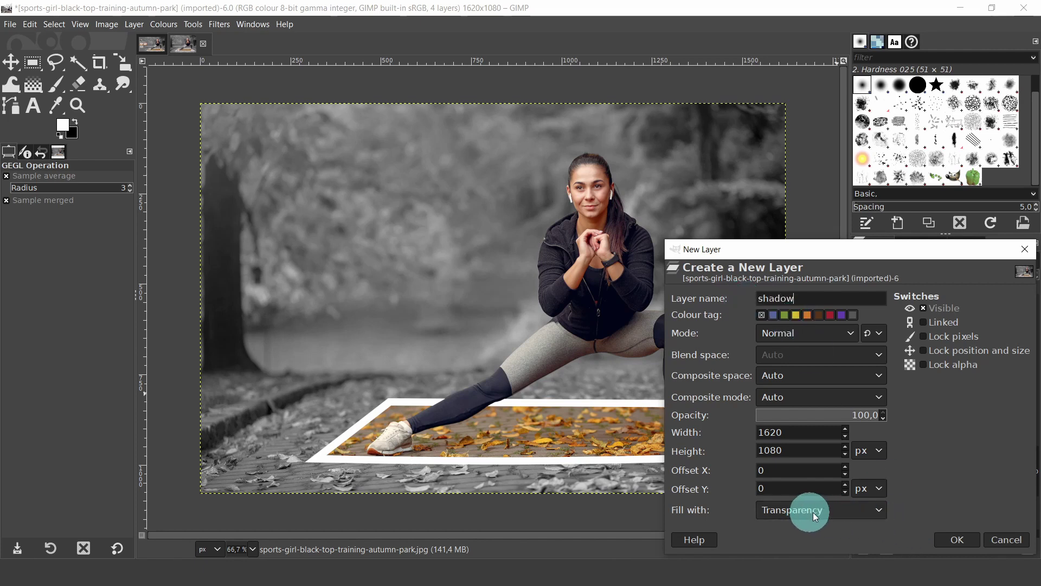
left_click(958, 539)
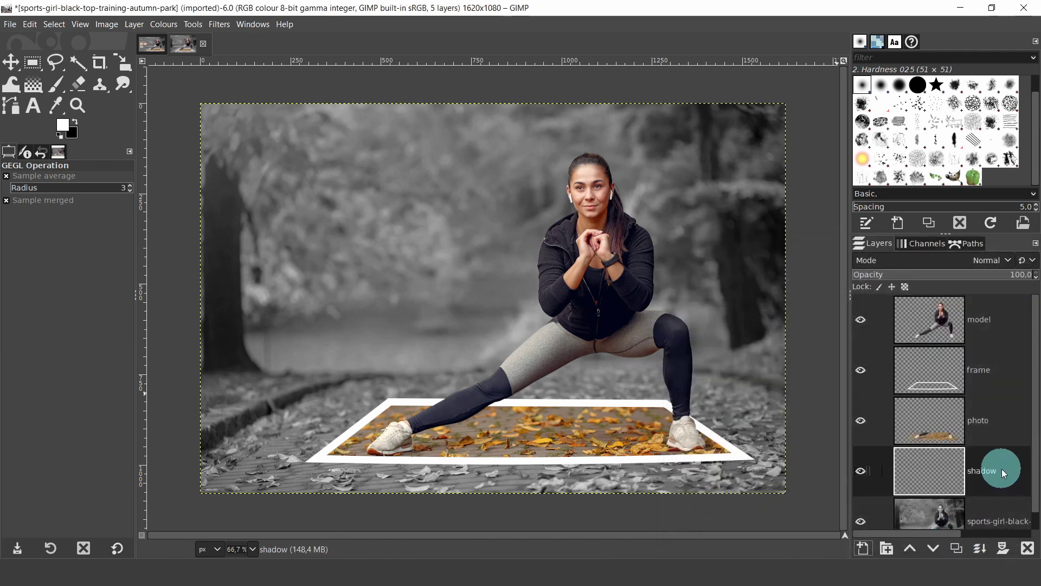
scroll(1001, 468, "down", 1)
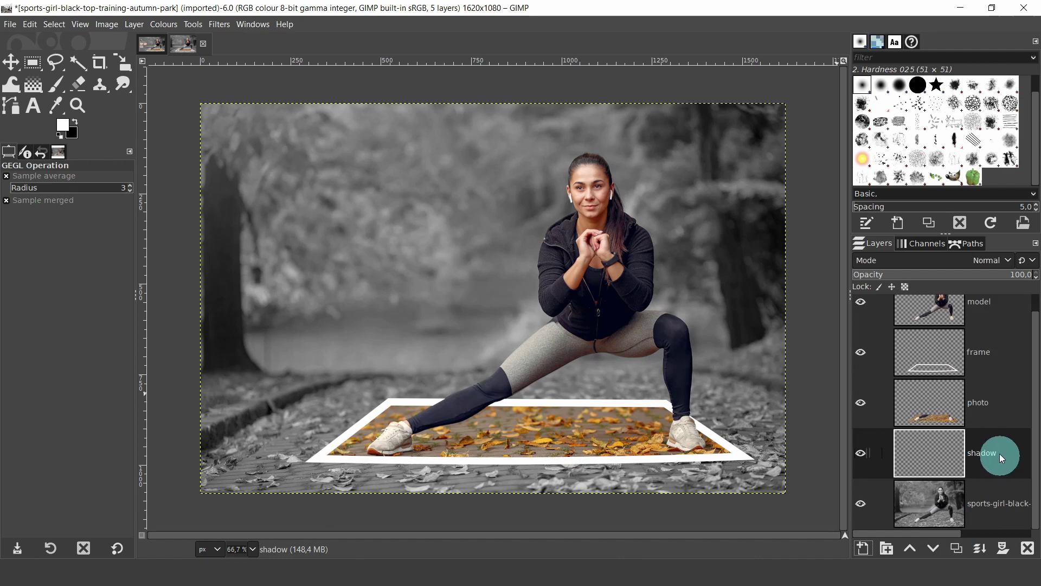
Show the Unnamed #1 frame path and nudge its bottom-right and bottom-left corners slightly down.
left_click(965, 242)
left_click(911, 275)
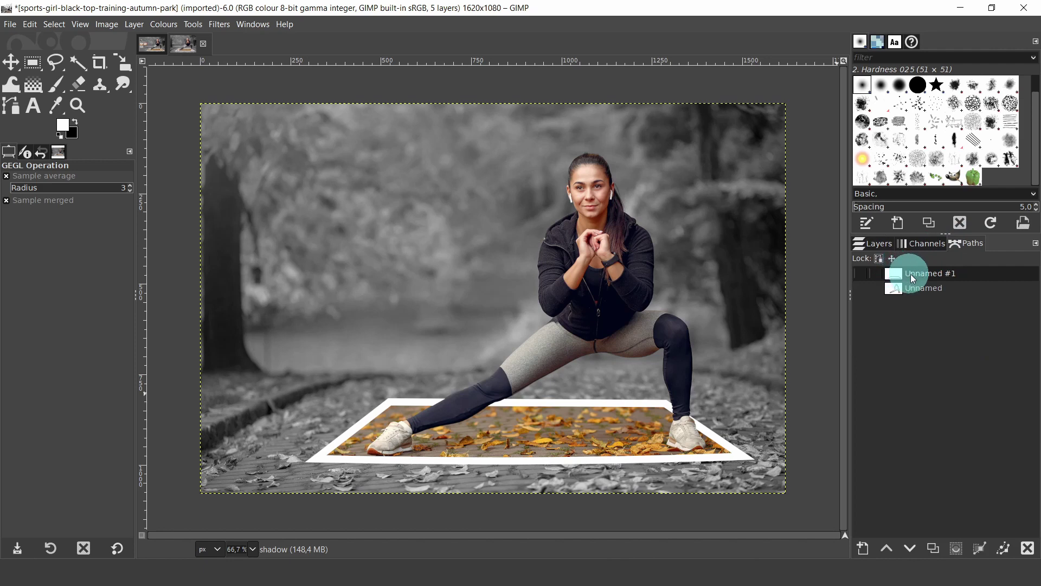
left_click(861, 275)
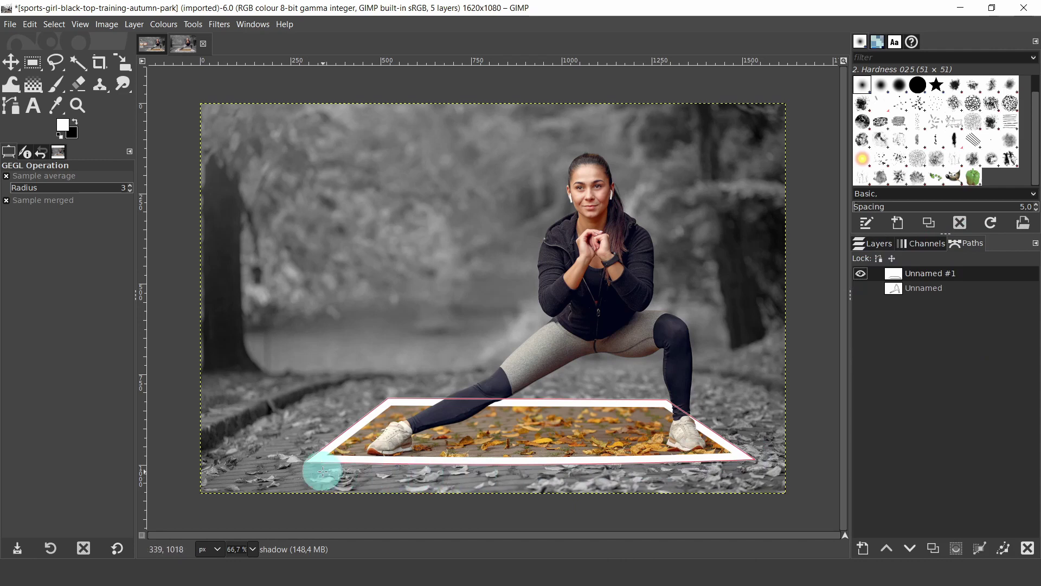
left_click(8, 106)
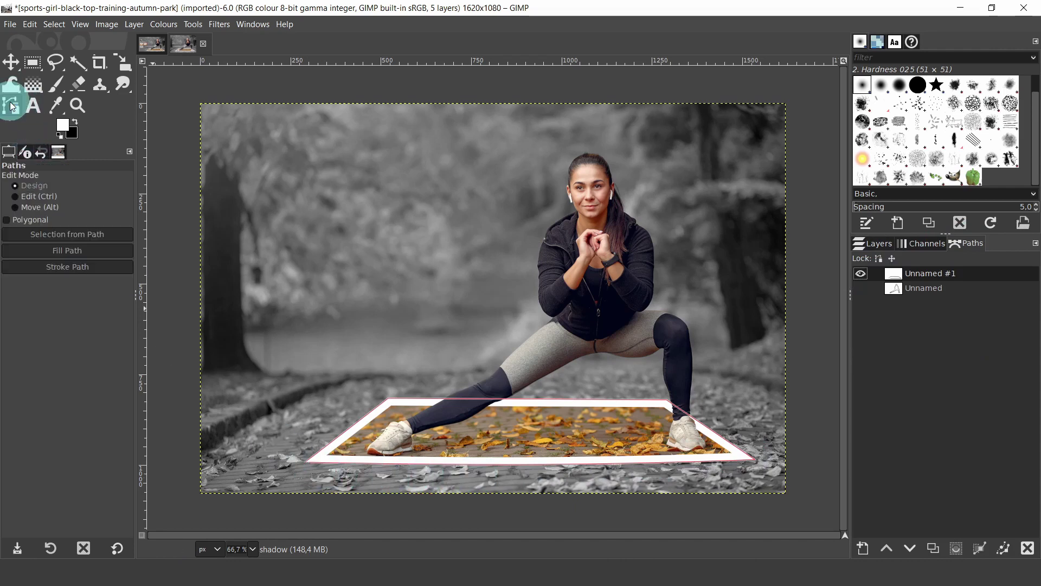
left_click(548, 464)
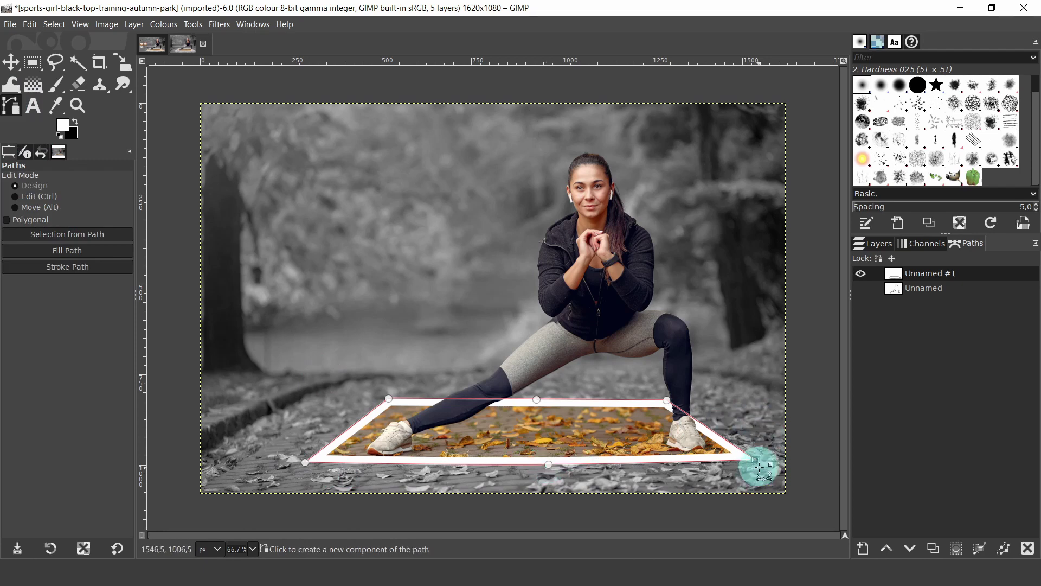
left_click_drag(755, 459, 755, 464)
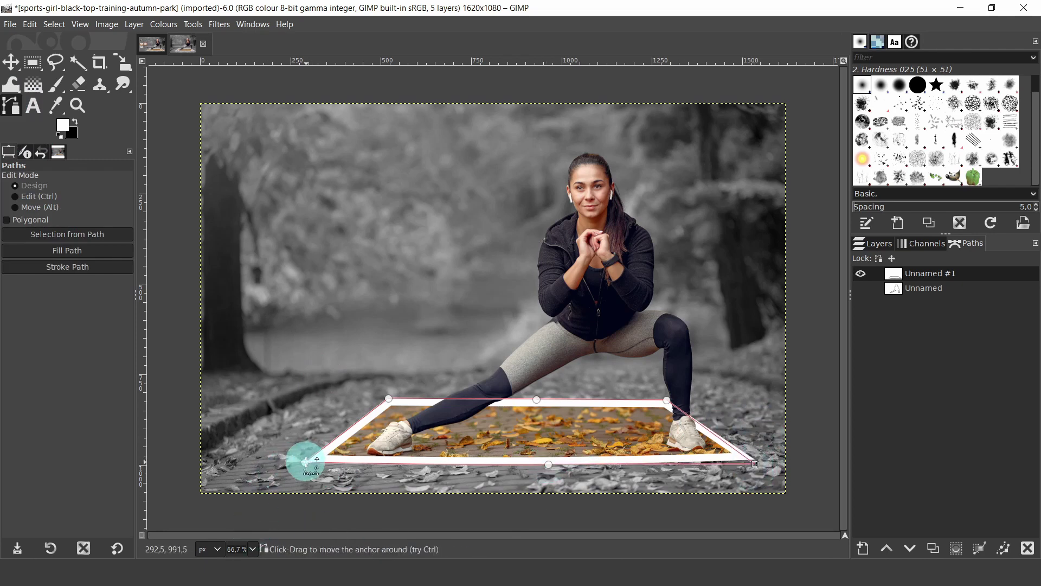
left_click_drag(305, 462, 305, 467)
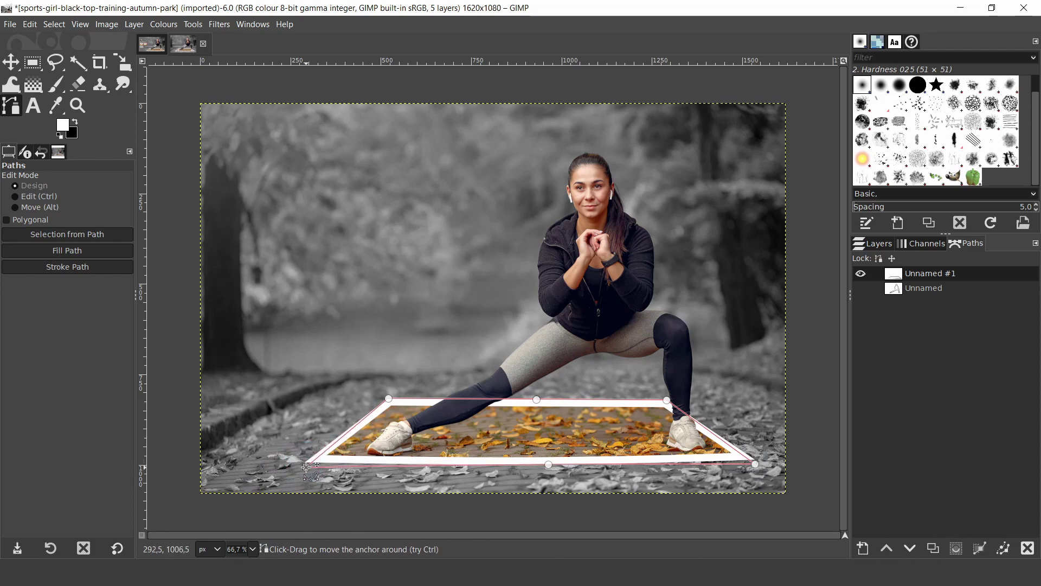
Turn the frame path into a selection, hide the path, and return to the layers list.
left_click(446, 483)
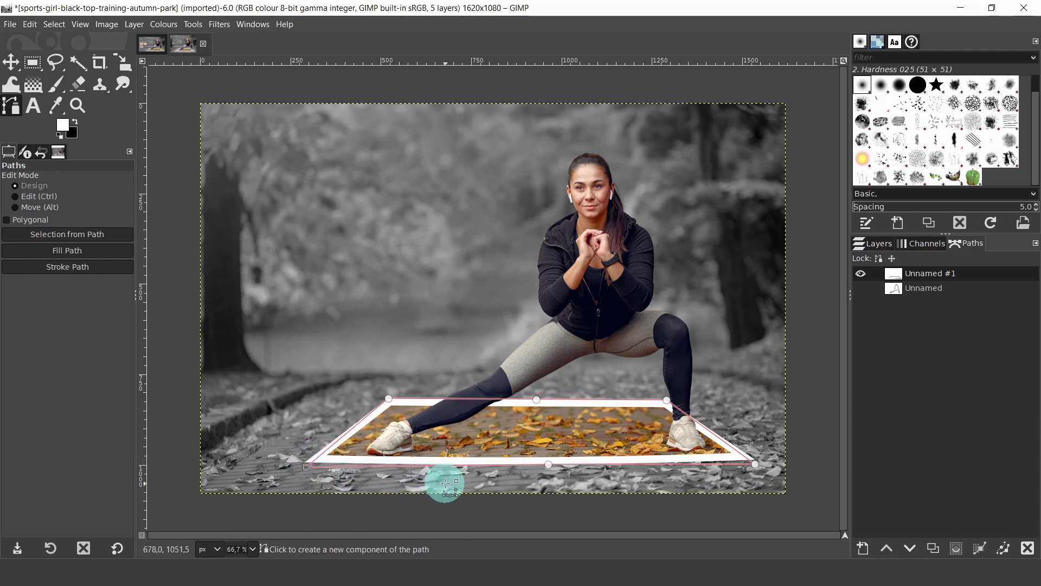
left_click(51, 236)
left_click(52, 239)
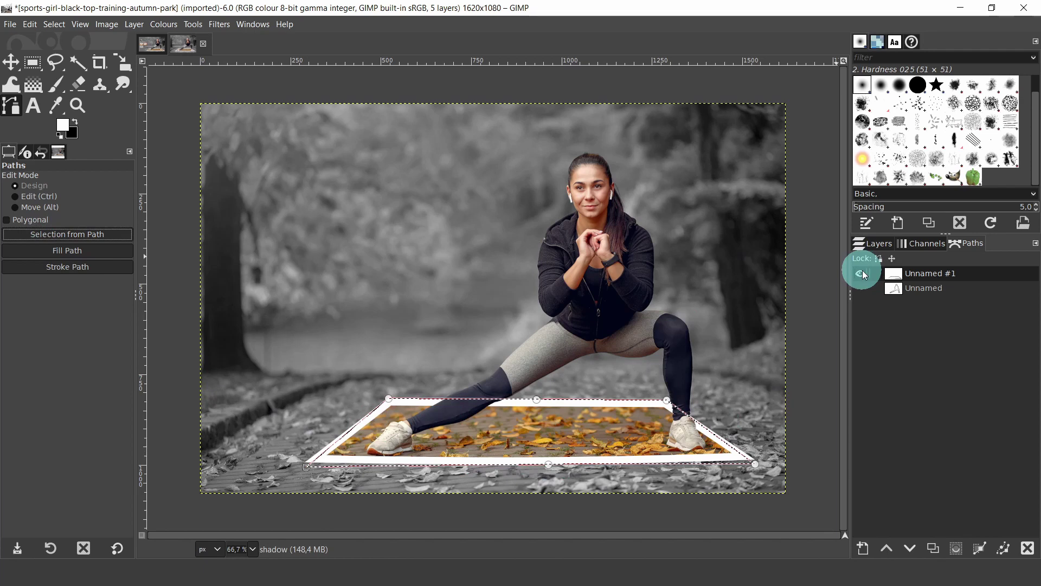
left_click(862, 274)
left_click(879, 244)
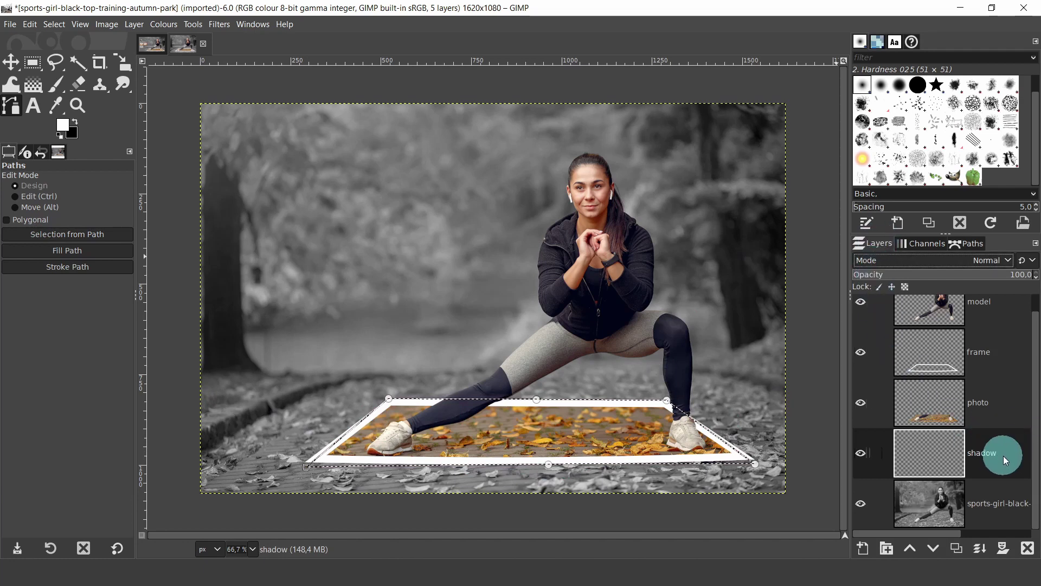
Fill the frame selection on the shadow layer with black and hide the leaf photo and frame layers.
left_click(10, 62)
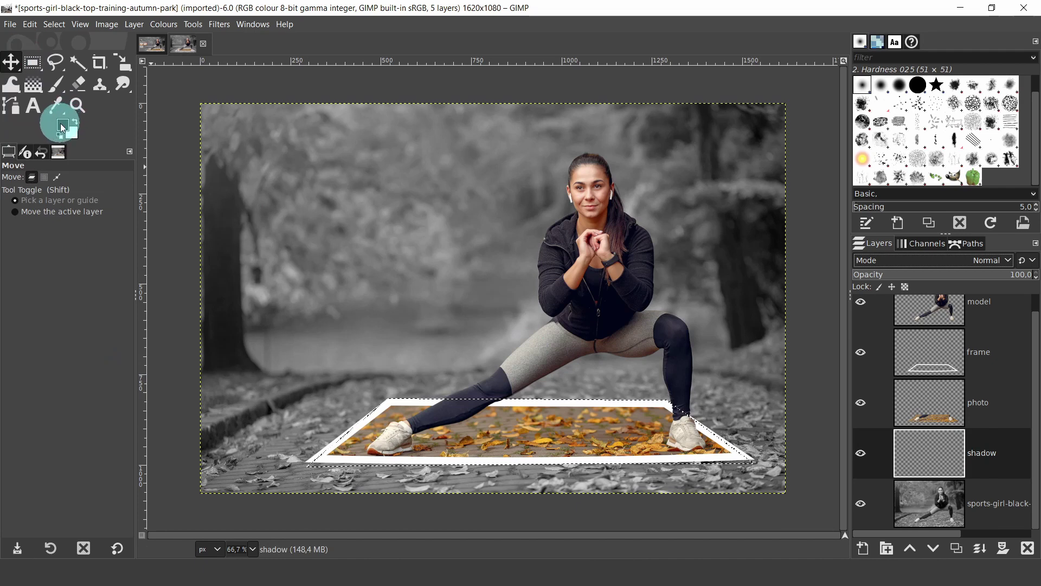
left_click_drag(63, 128, 592, 420)
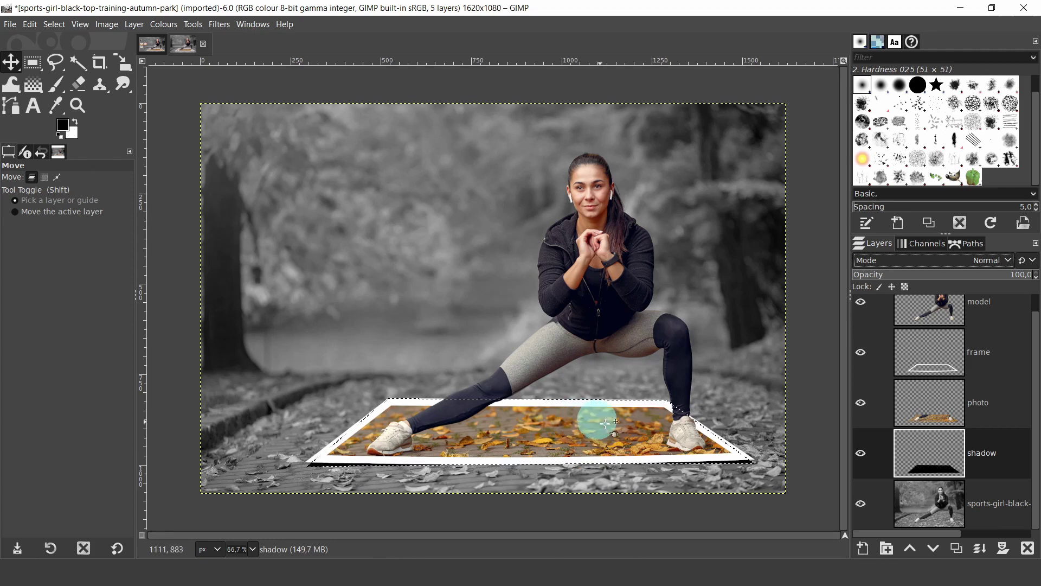
left_click(865, 402)
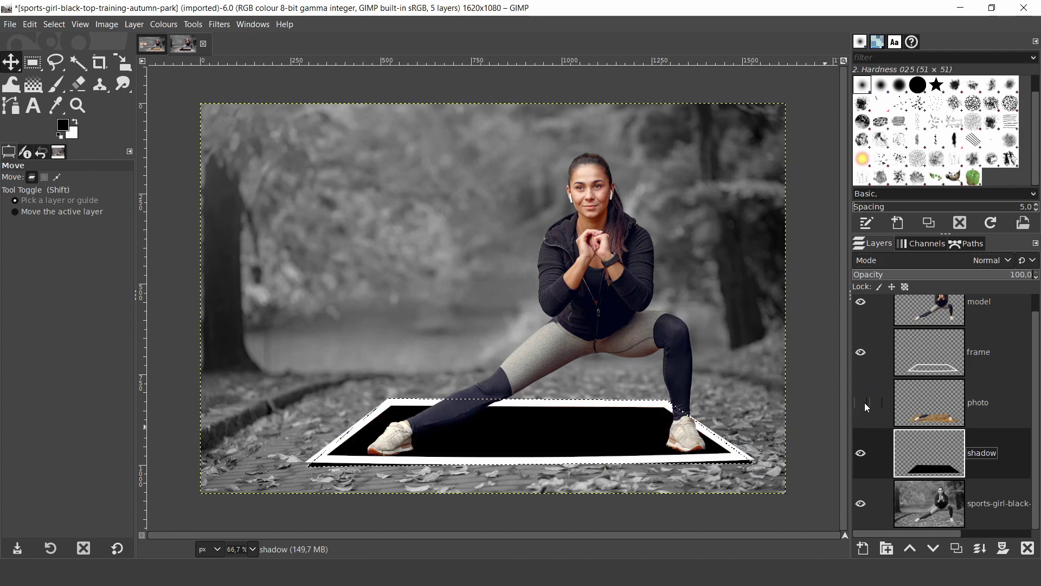
left_click(861, 349)
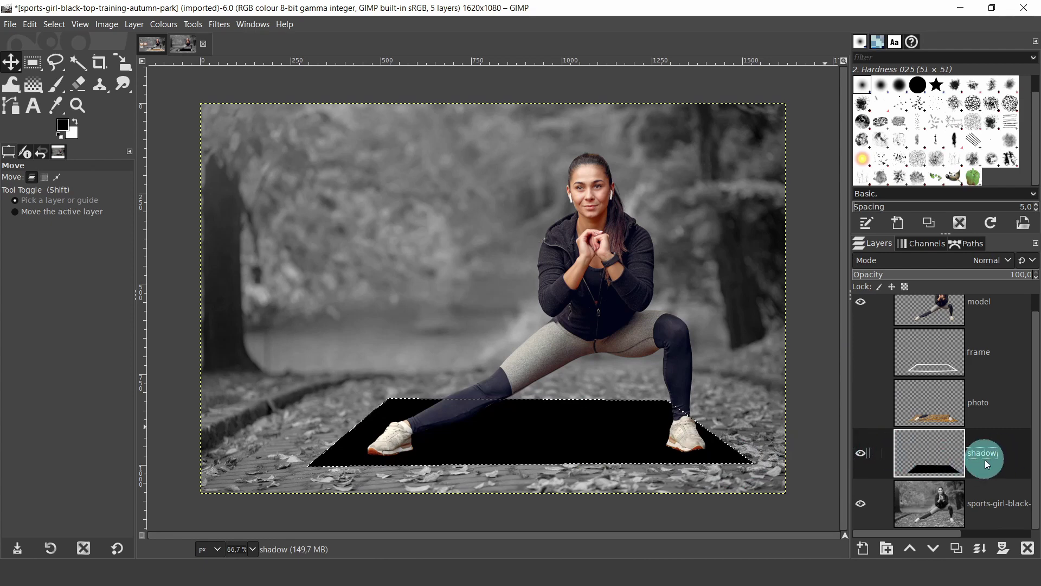
Clear the selection with Select > None.
left_click(52, 25)
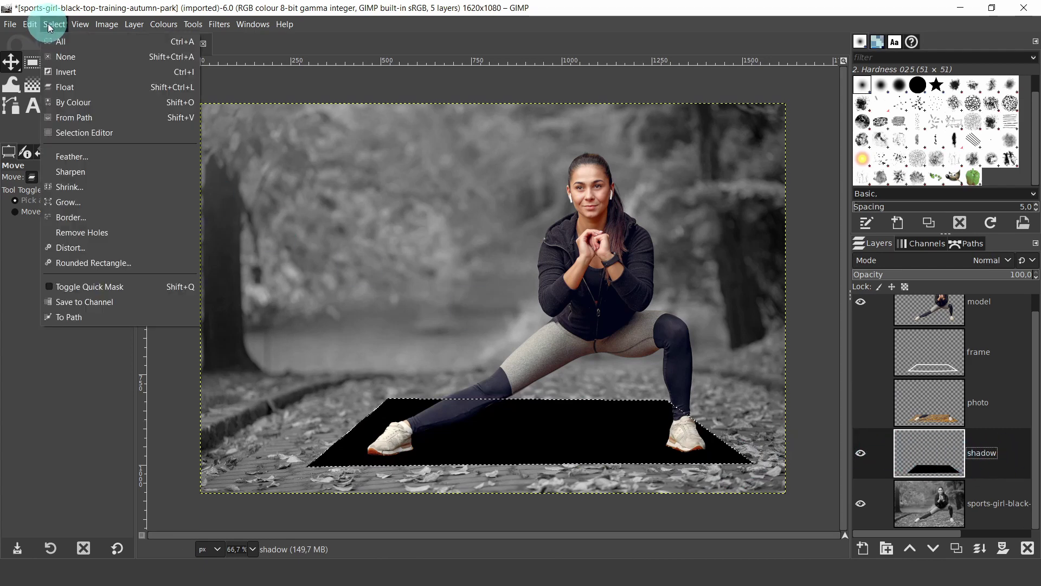
left_click(65, 58)
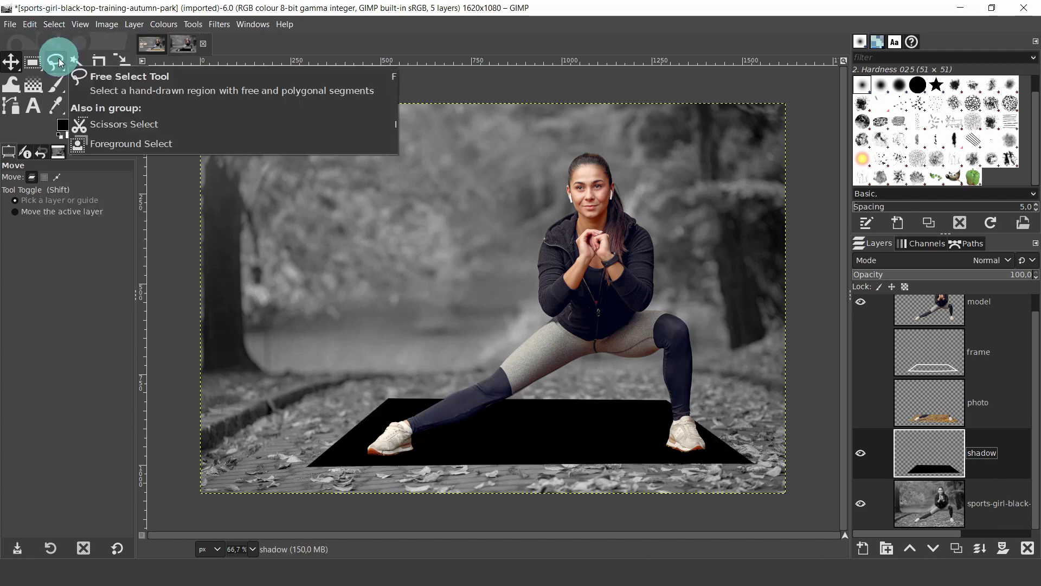
left_click(217, 25)
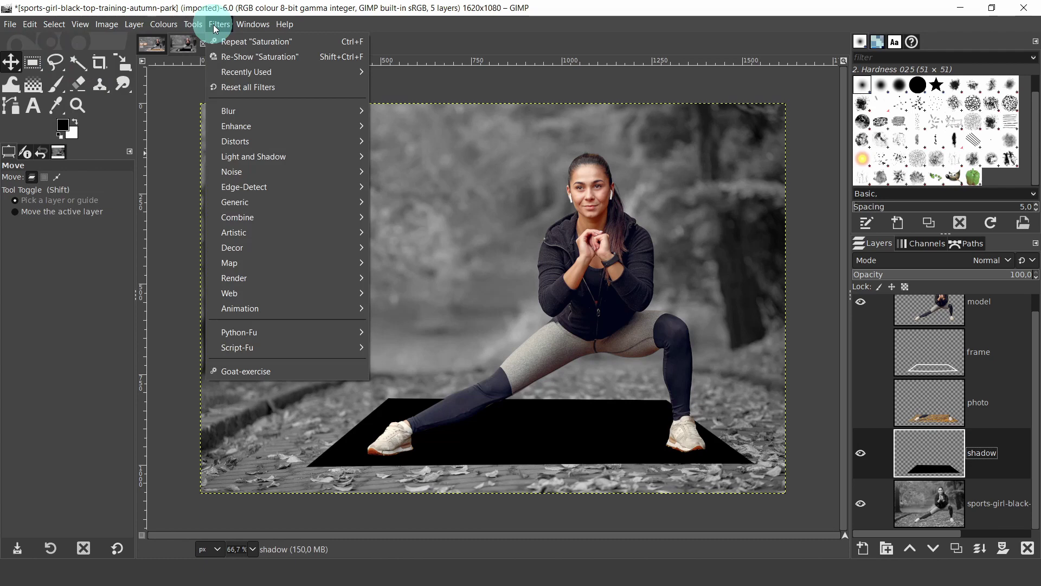
Blur the black shadow shape with a Gaussian Blur of size 5.68.
mouse_move(230, 110)
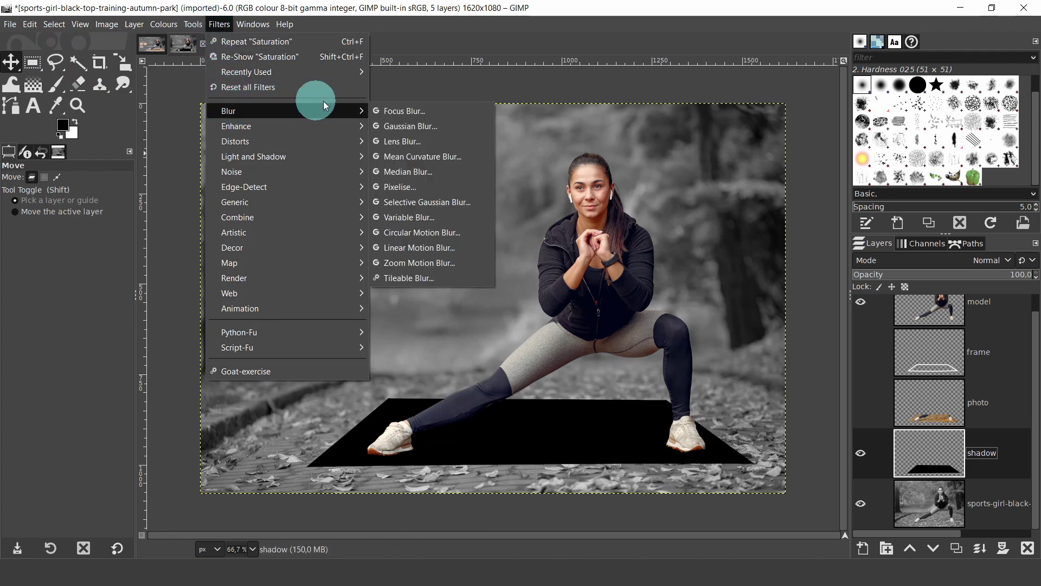
left_click(418, 126)
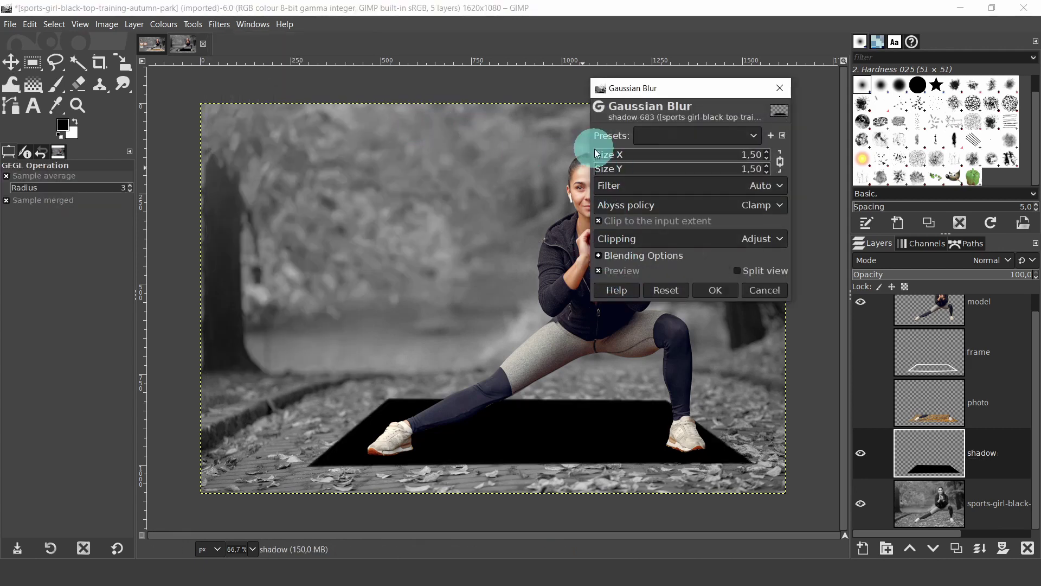
left_click_drag(602, 155, 597, 154)
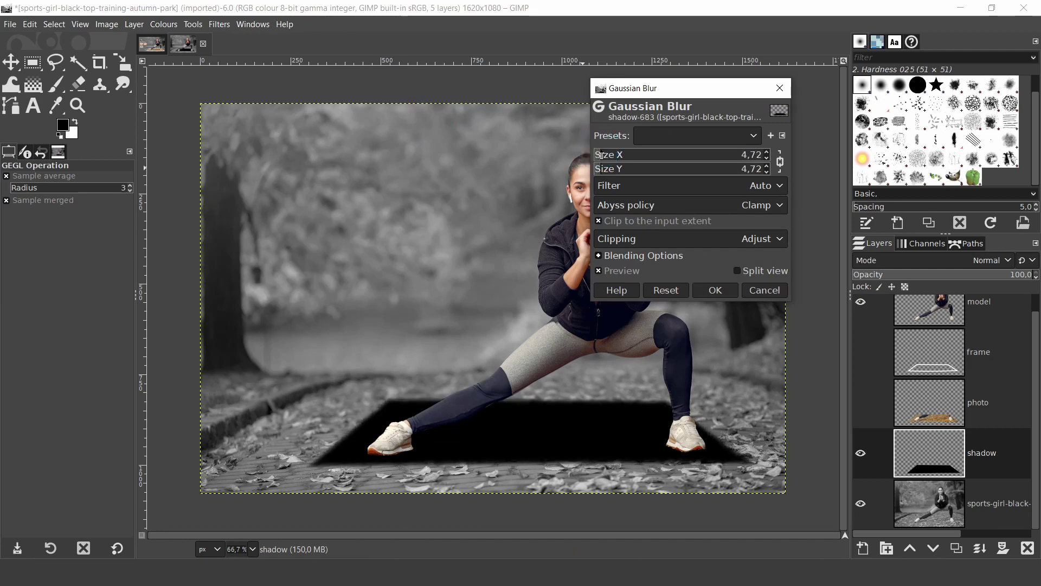
scroll(603, 156, "up", 1)
left_click(603, 155)
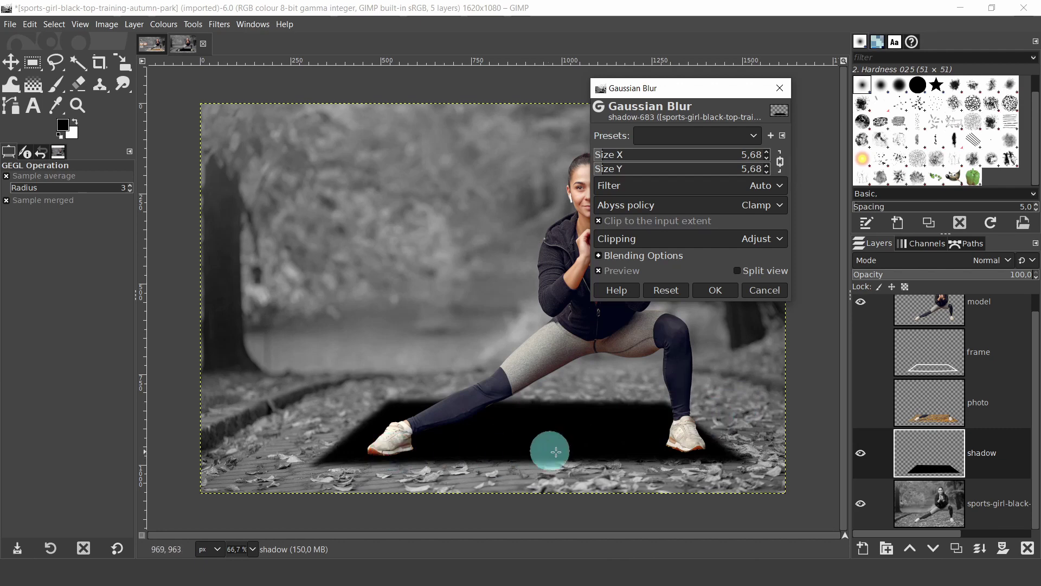
left_click(712, 297)
left_click(988, 448)
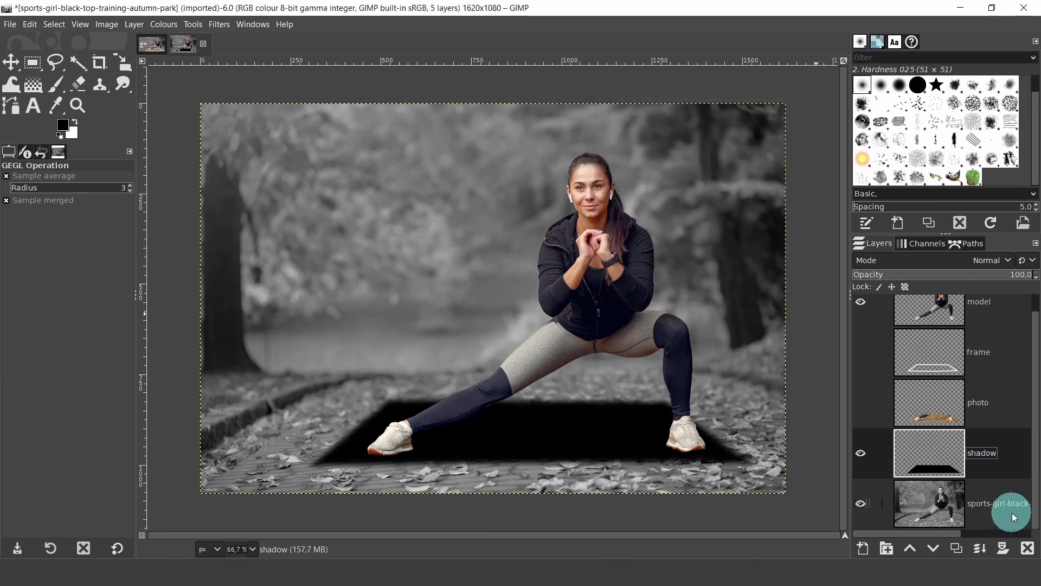
Hide the park background and move the shadow layer 3 px down.
left_click(860, 503)
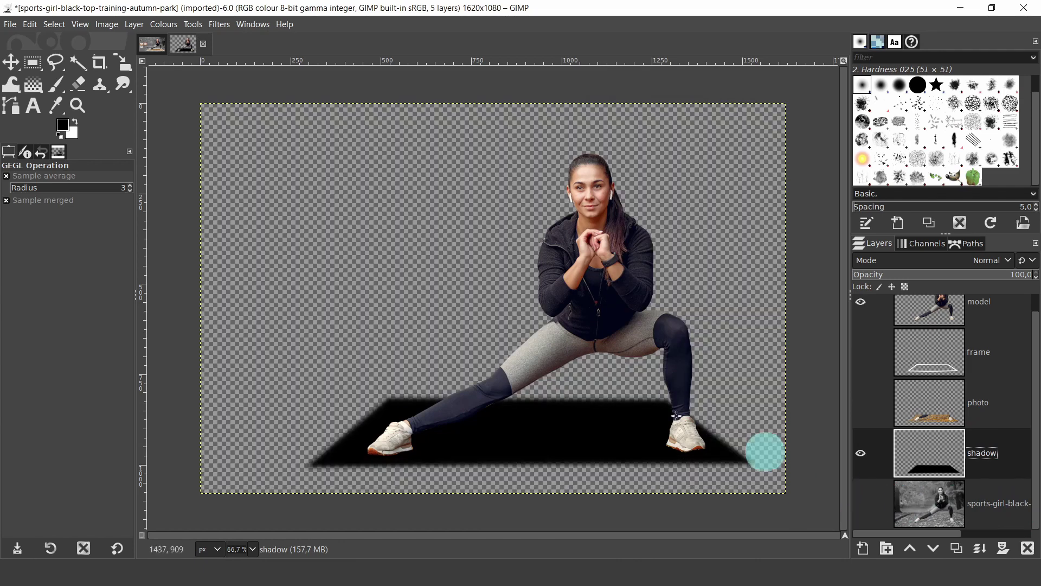
left_click(15, 62)
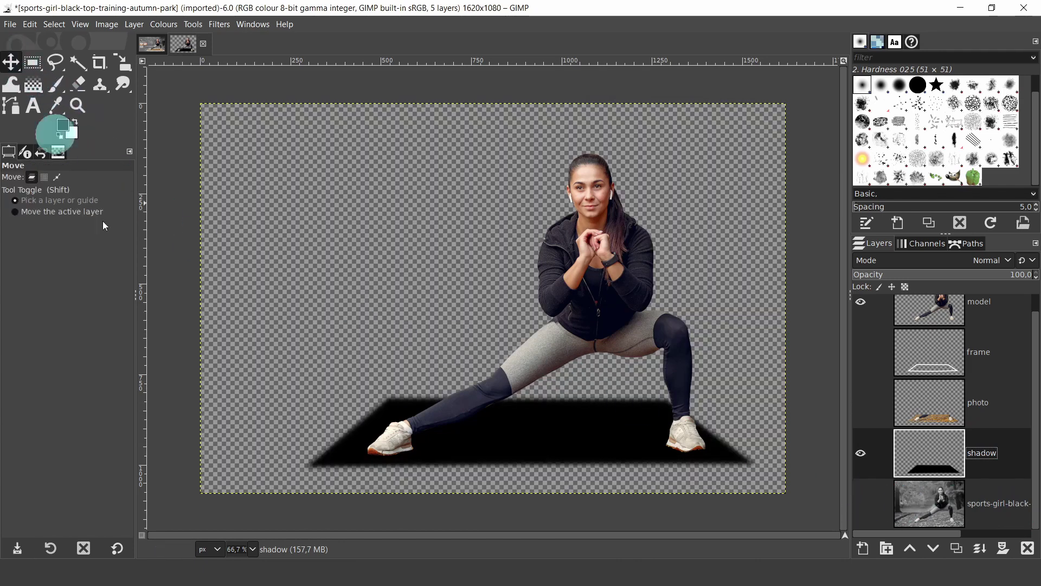
left_click_drag(555, 449, 555, 451)
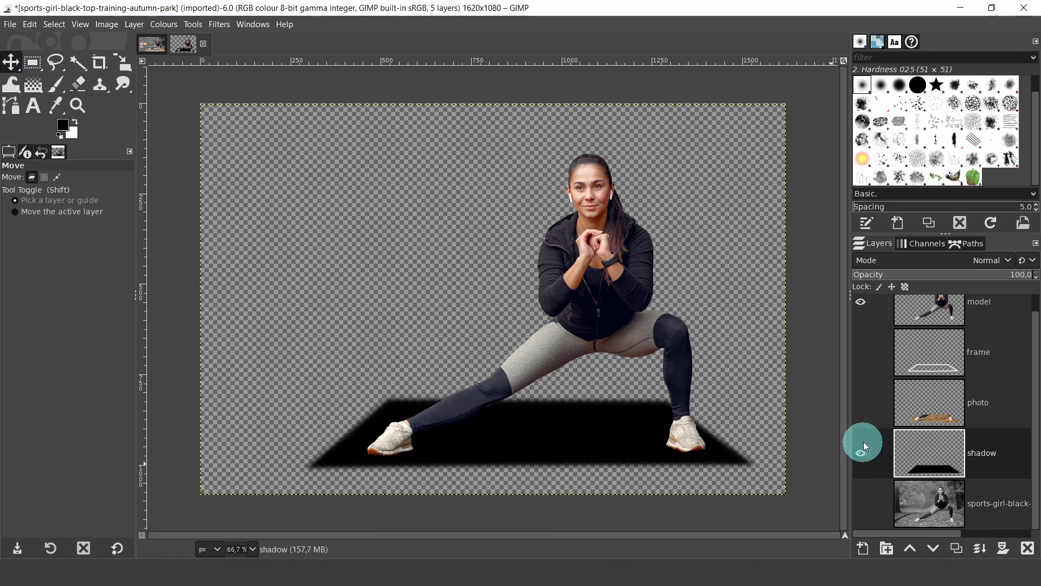
Show the leaf photo, park background and frame layers again, and set shadow opacity to 91.3.
left_click(863, 406)
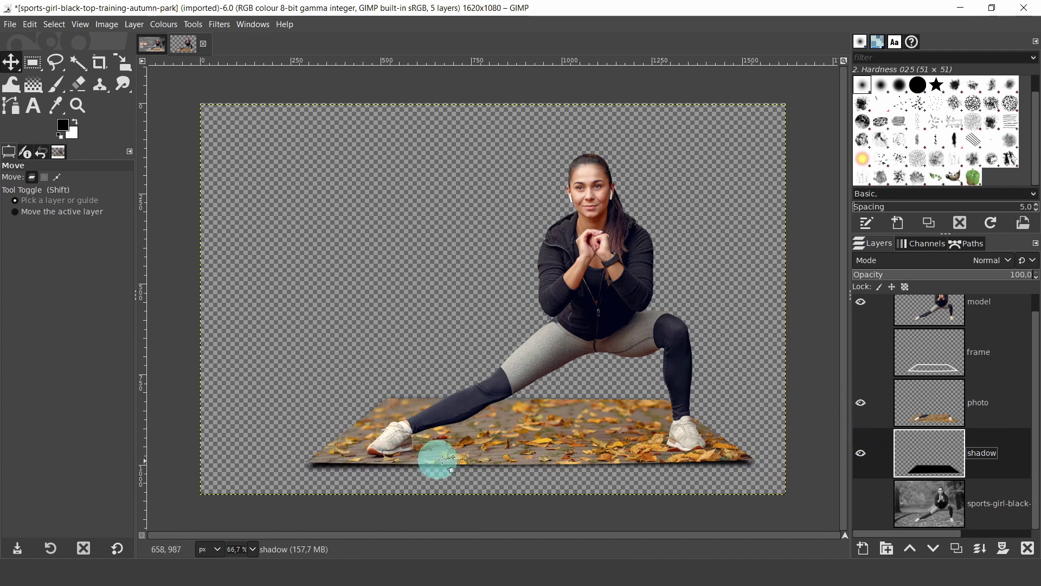
left_click(862, 504)
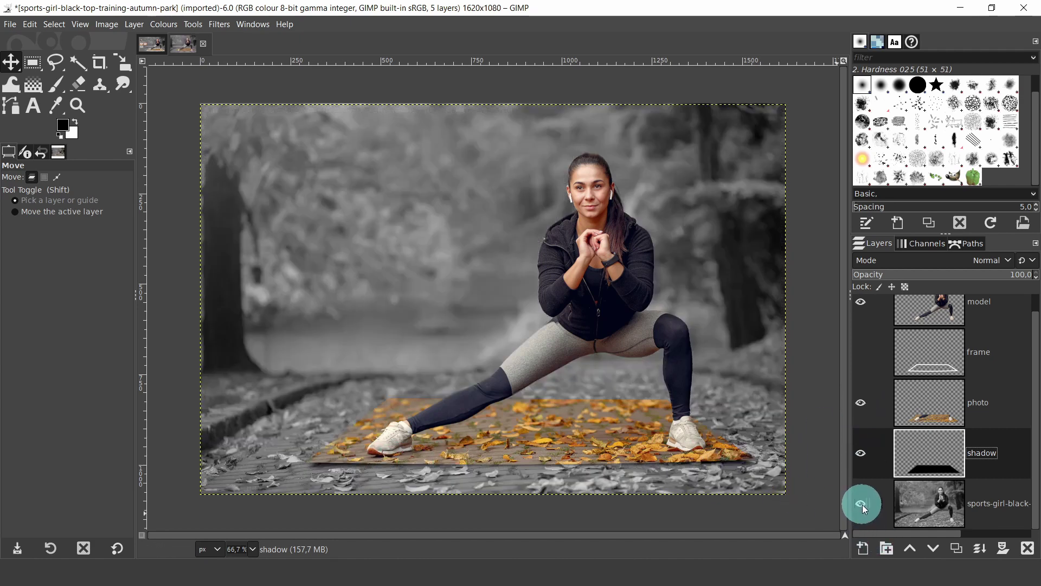
left_click(861, 354)
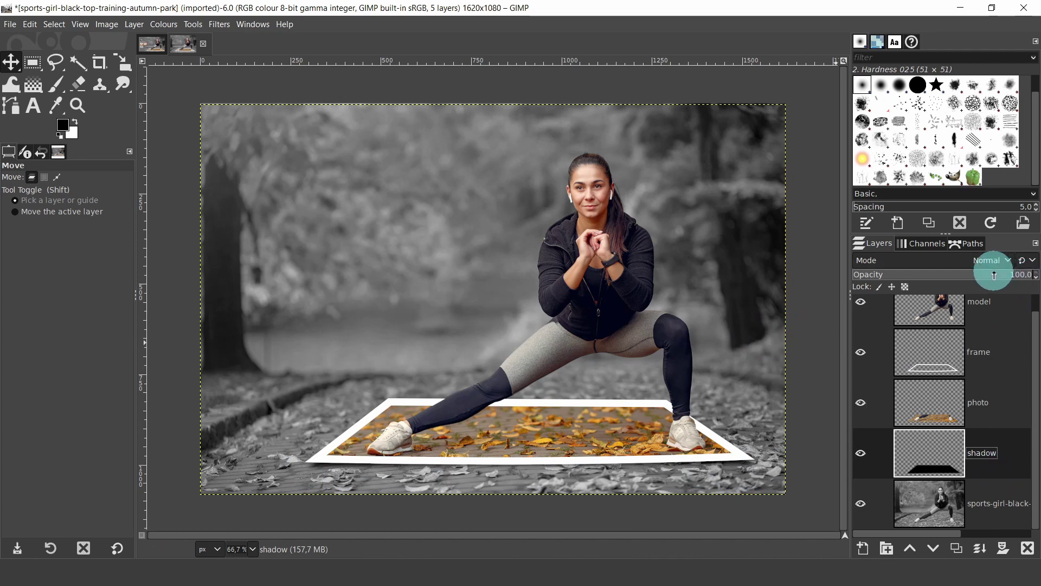
left_click_drag(993, 275, 1018, 275)
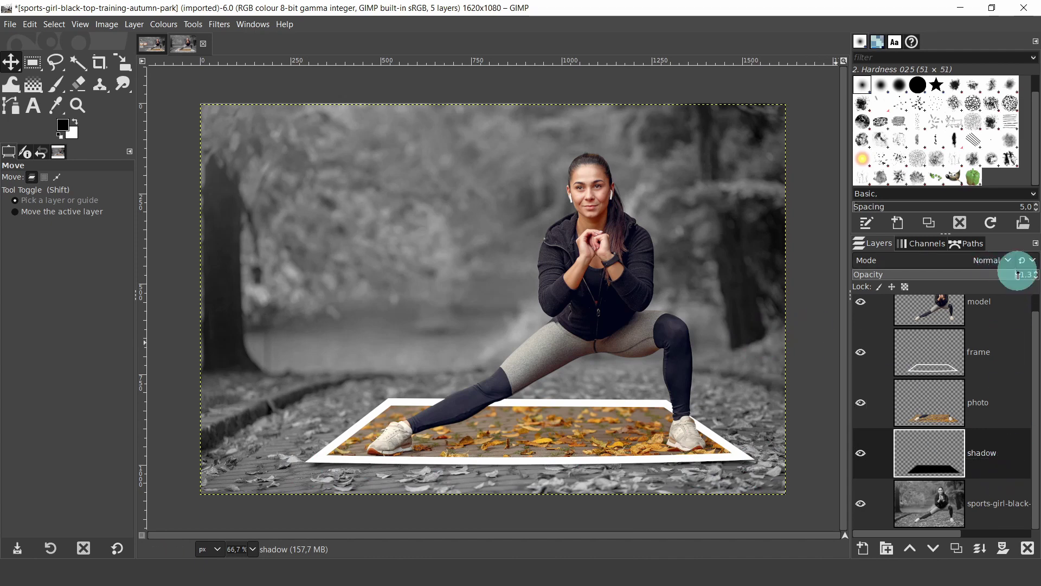